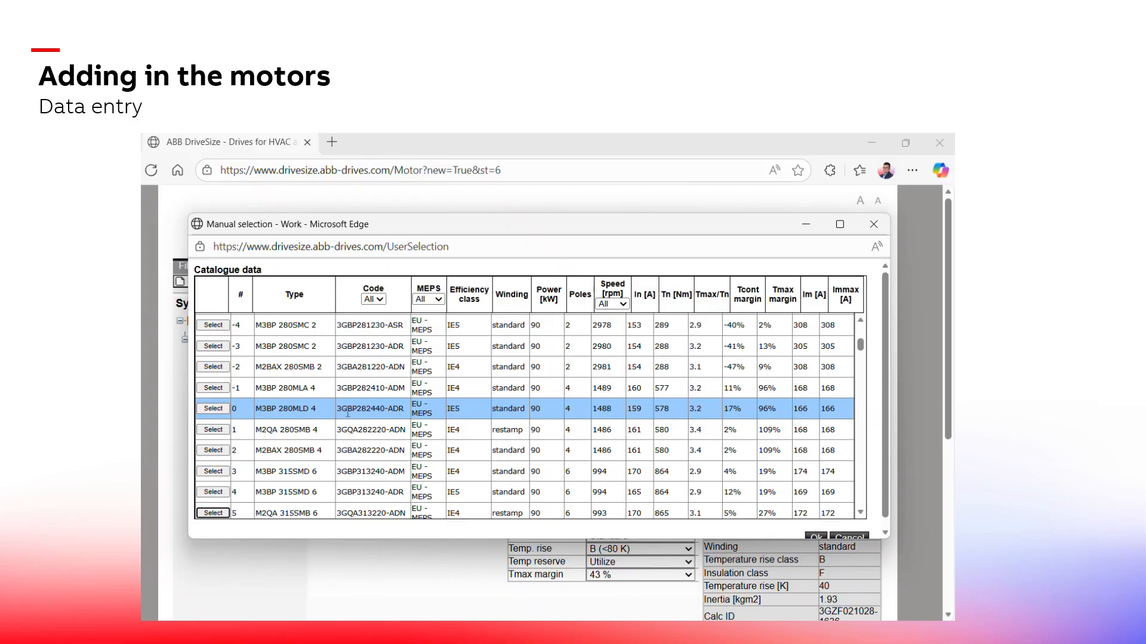
# Browse the motor catalogue list around the selected M3BP 280MLD 4 and close the manual selection window
pyautogui.scroll(-1, 234, 447)
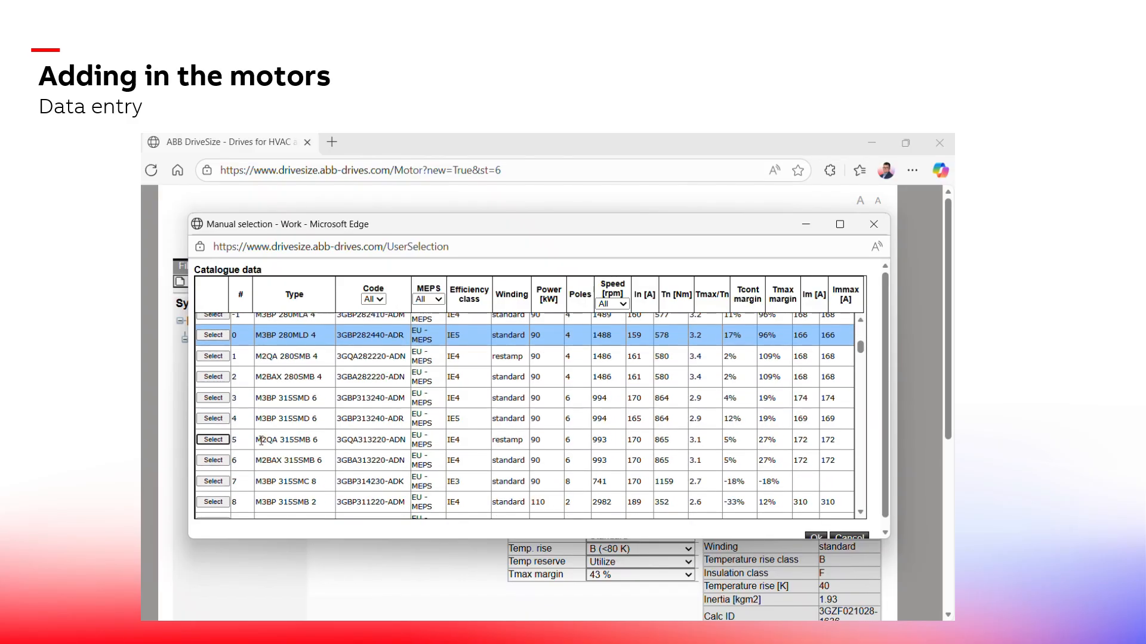
pyautogui.scroll(1, 258, 444)
pyautogui.scroll(-2, 290, 412)
pyautogui.scroll(-4, 293, 415)
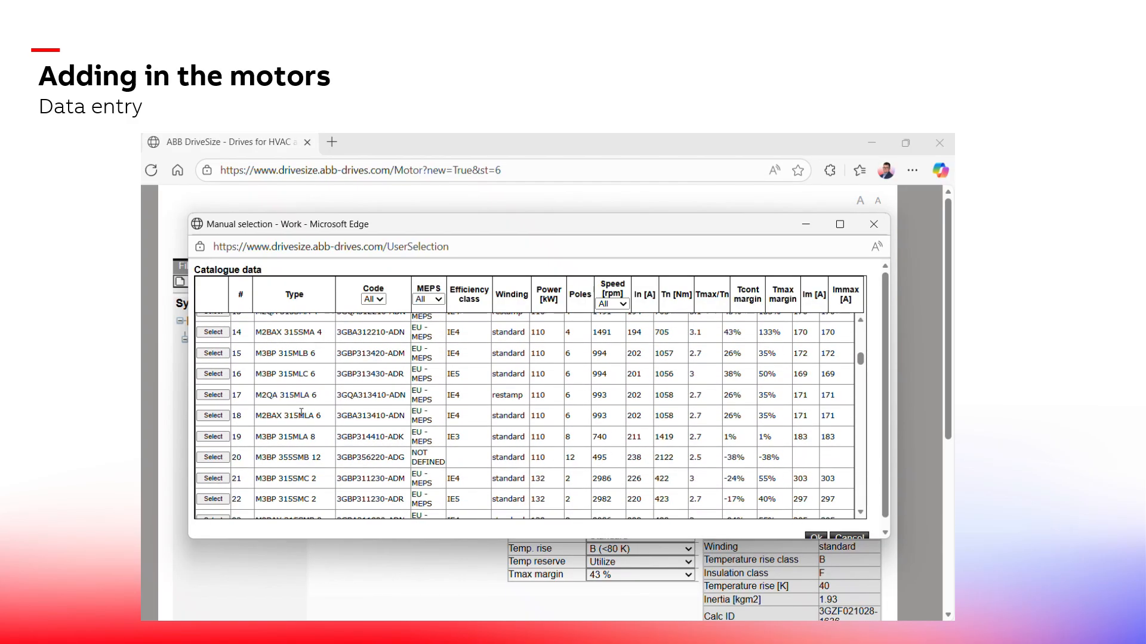
pyautogui.scroll(2, 349, 431)
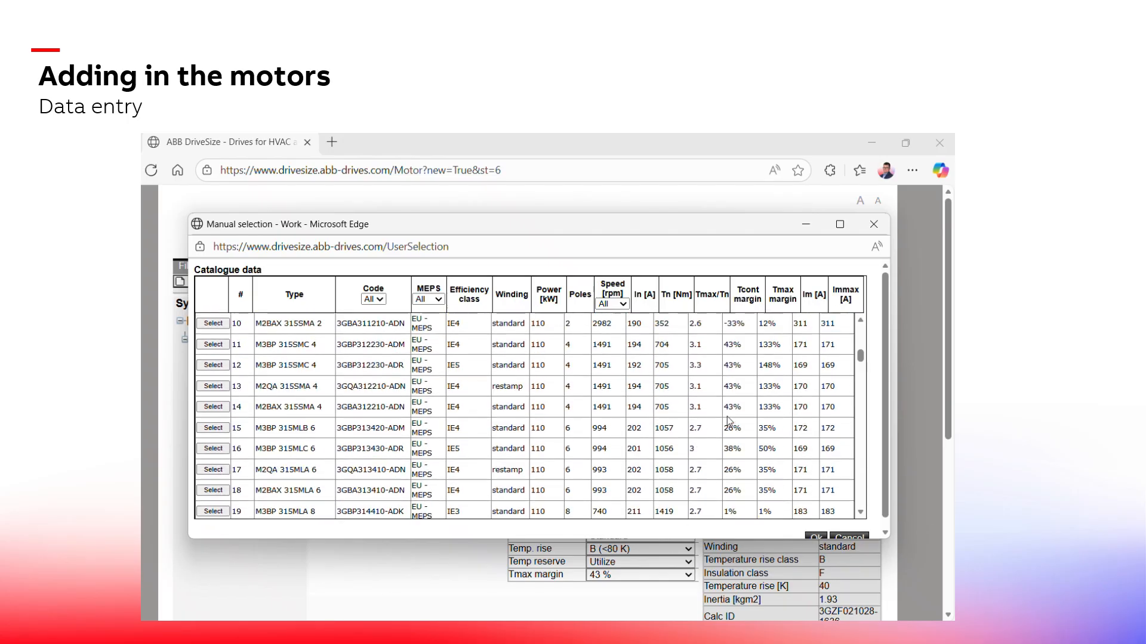
pyautogui.click(873, 224)
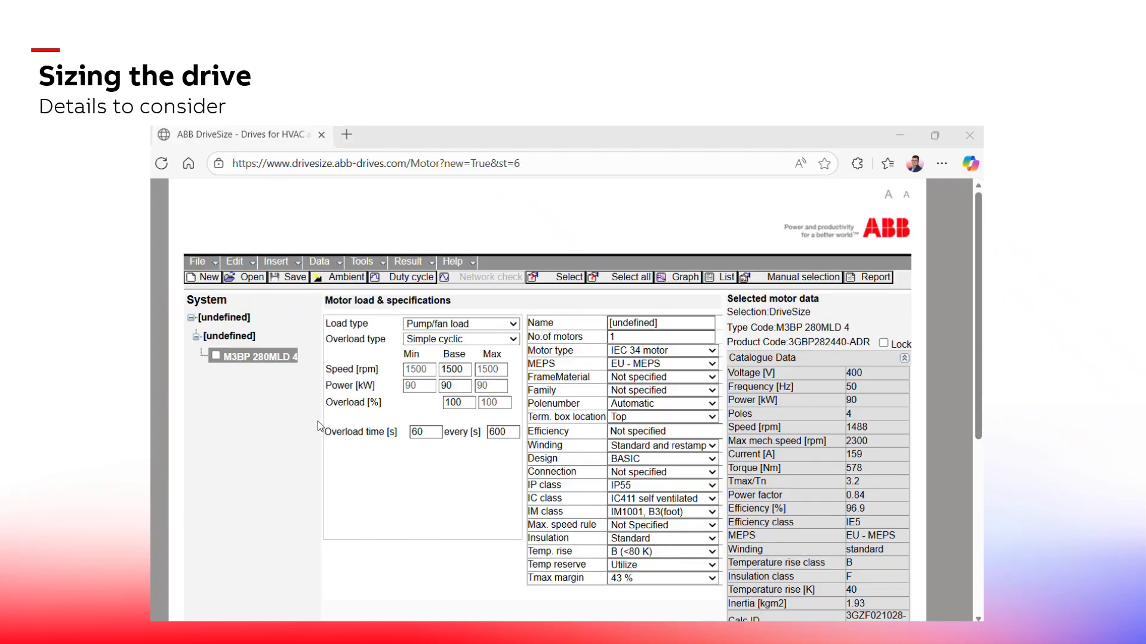
# Select the drive unit in the system tree and run automatic drive selection for it
pyautogui.click(233, 336)
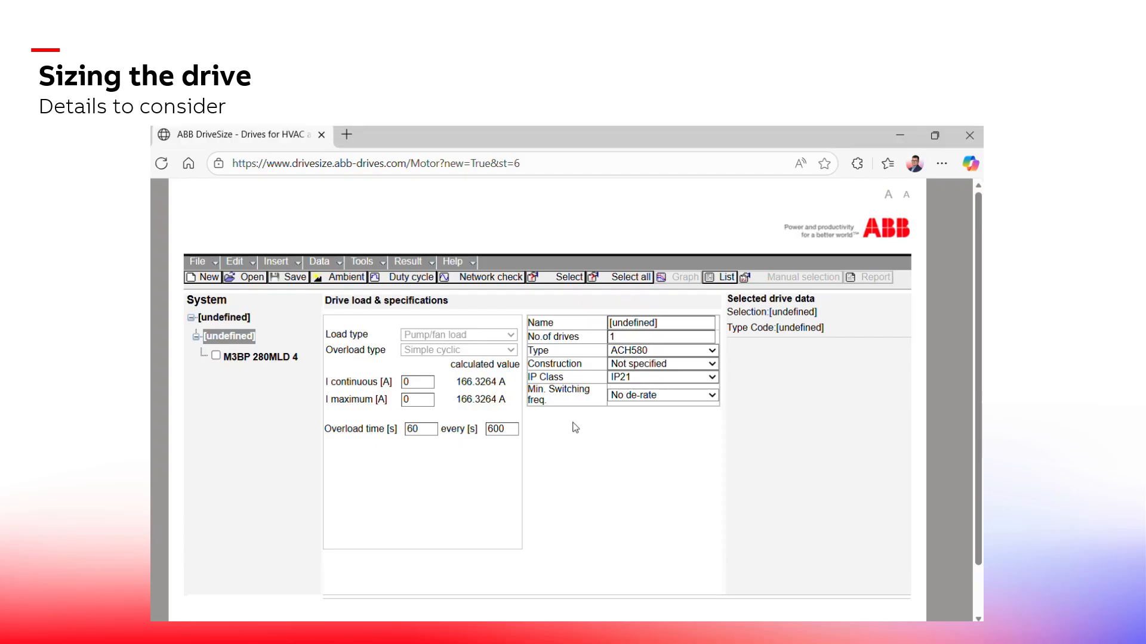
pyautogui.click(535, 279)
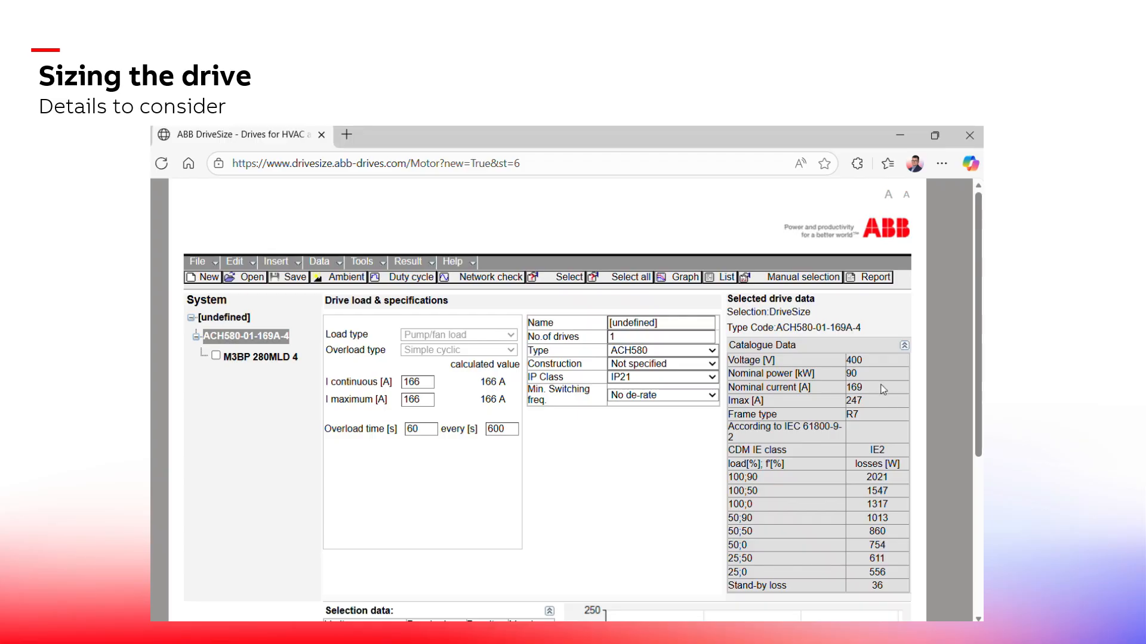
# Review the selected drive's catalogue data, selection margins and current-versus-speed graph, including the enlarged graph window
pyautogui.scroll(-2, 888, 400)
pyautogui.scroll(-2, 865, 370)
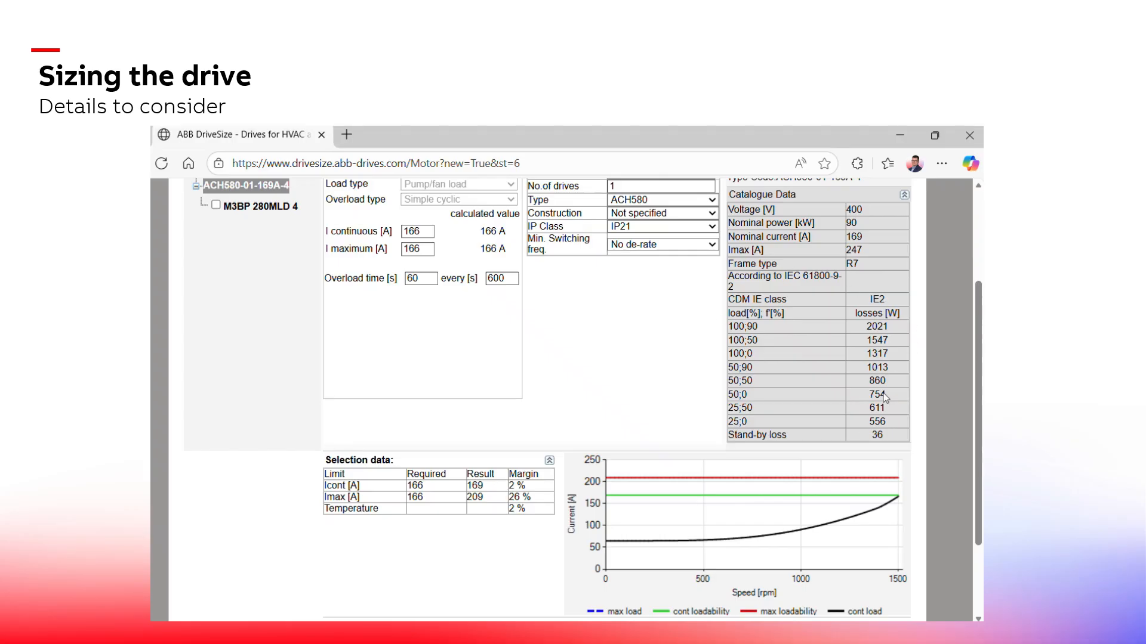
pyautogui.scroll(-1, 628, 366)
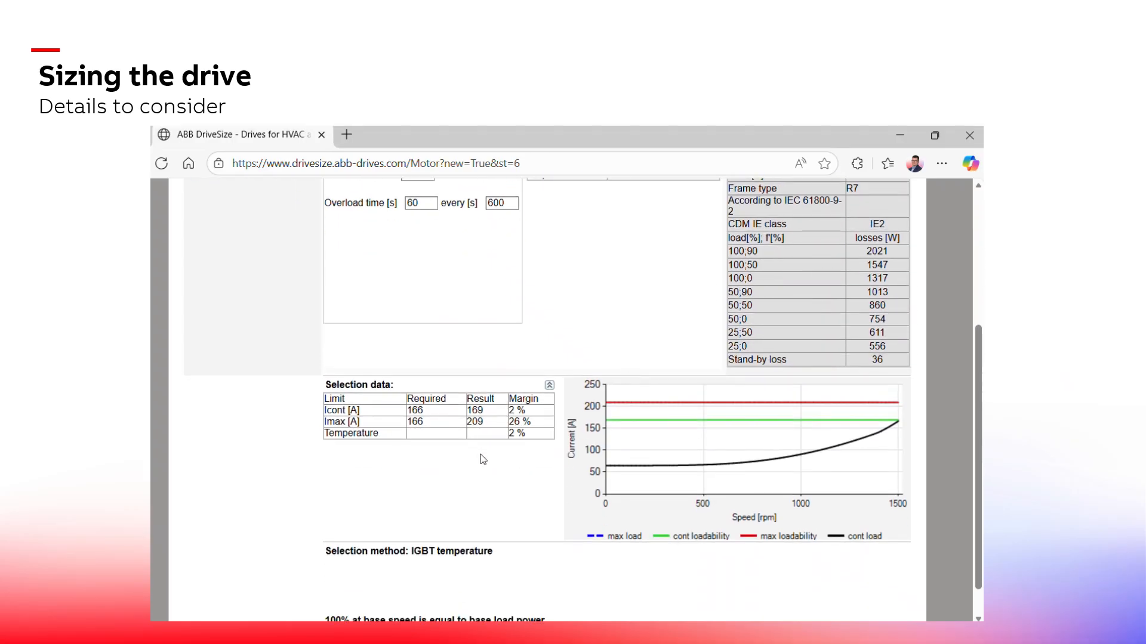
pyautogui.scroll(-1, 486, 465)
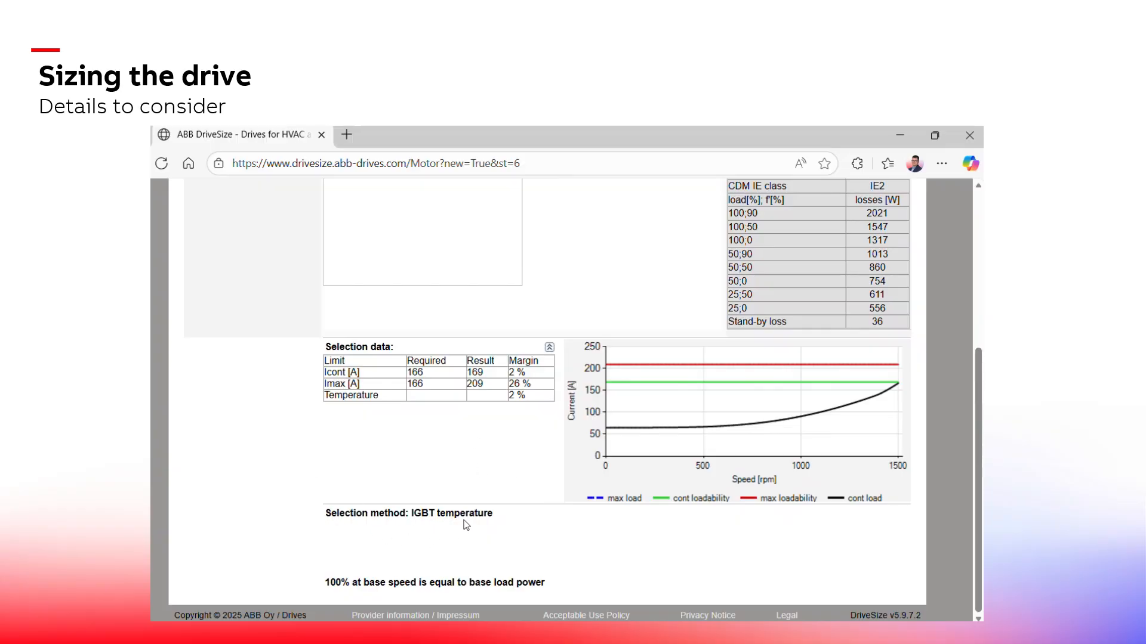
pyautogui.scroll(1, 537, 535)
pyautogui.scroll(-1, 534, 535)
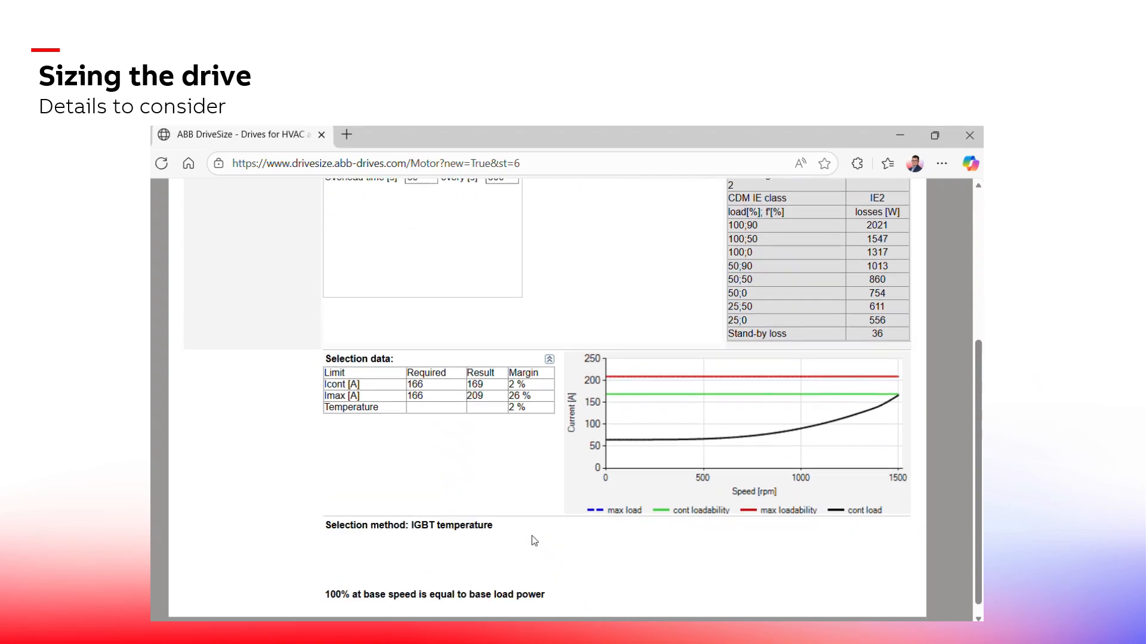
pyautogui.scroll(1, 532, 532)
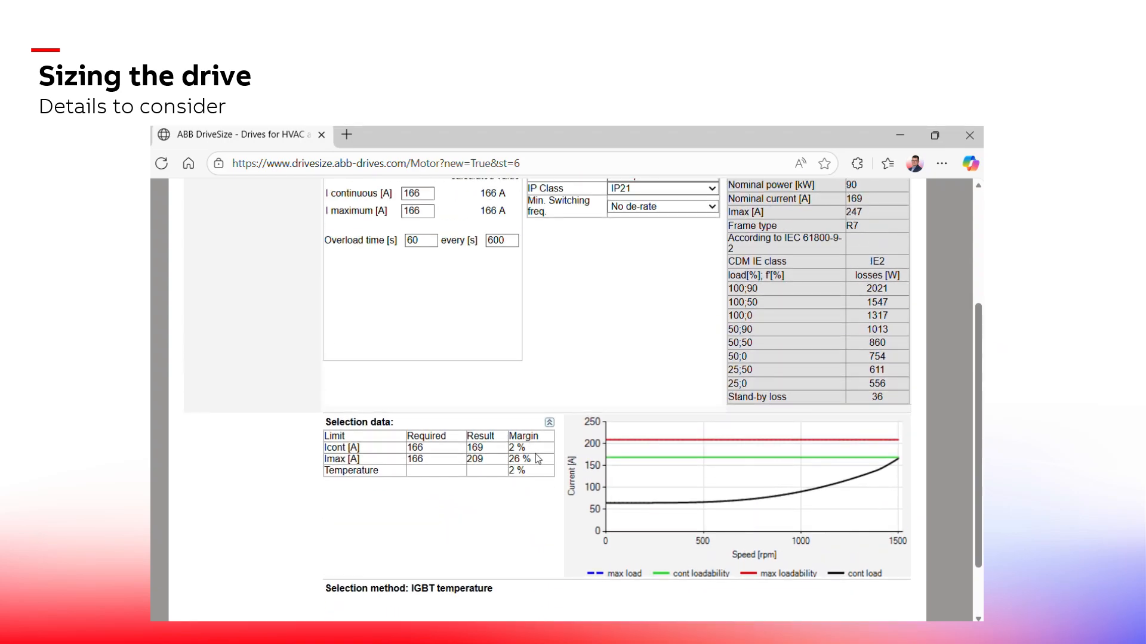
pyautogui.click(757, 513)
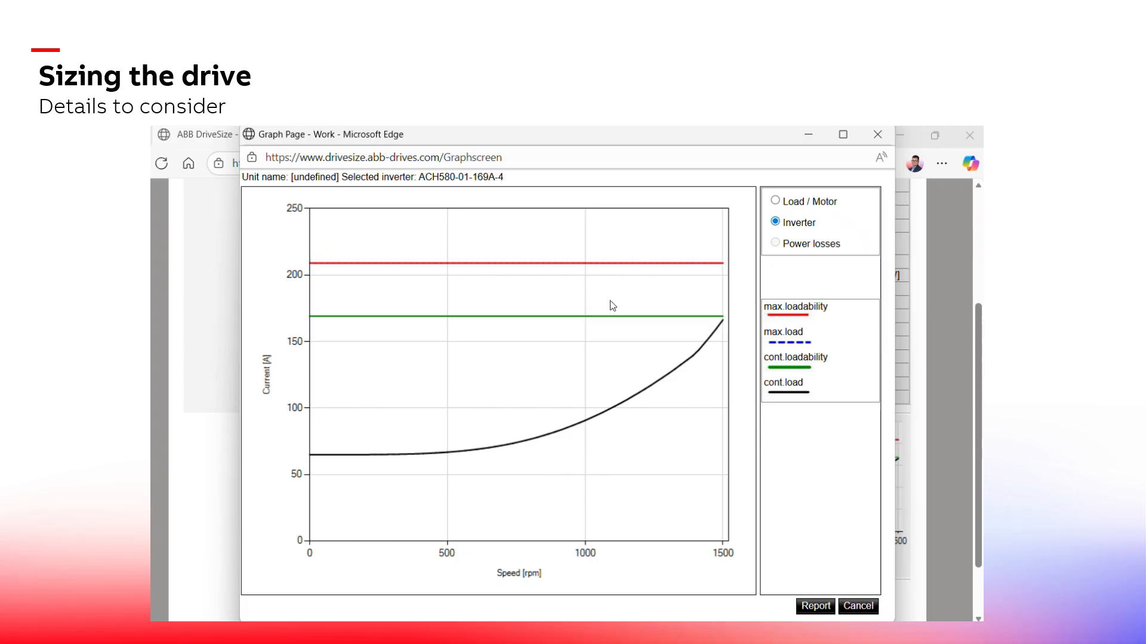
pyautogui.click(877, 135)
pyautogui.scroll(3, 629, 434)
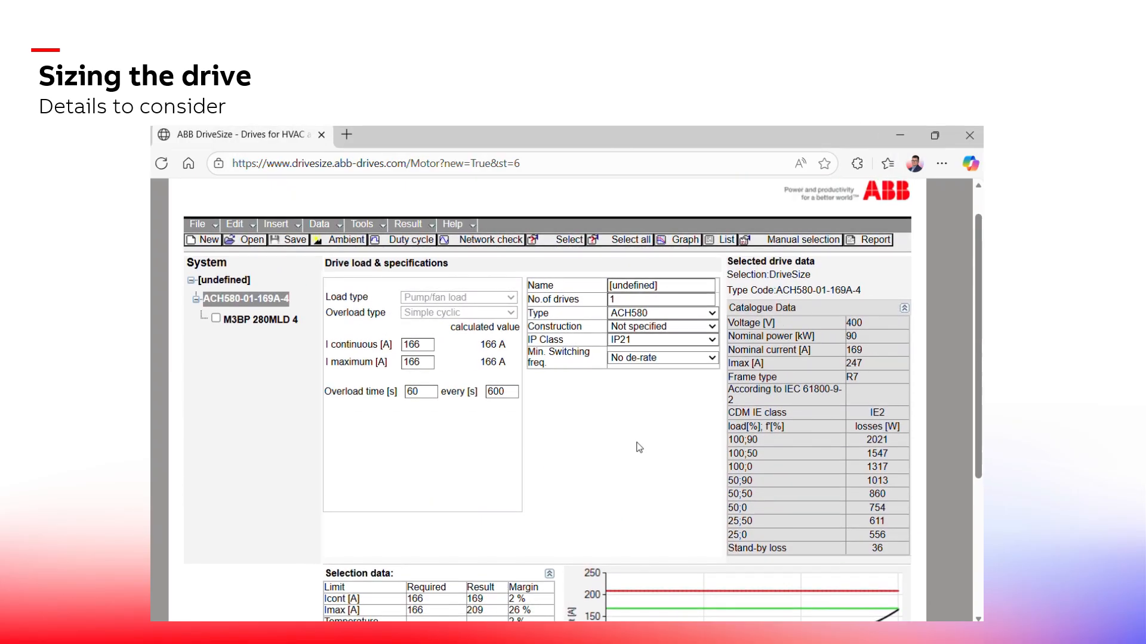
# Set the minimum switching frequency to 8 kHz and confirm reselecting the drive
pyautogui.click(706, 397)
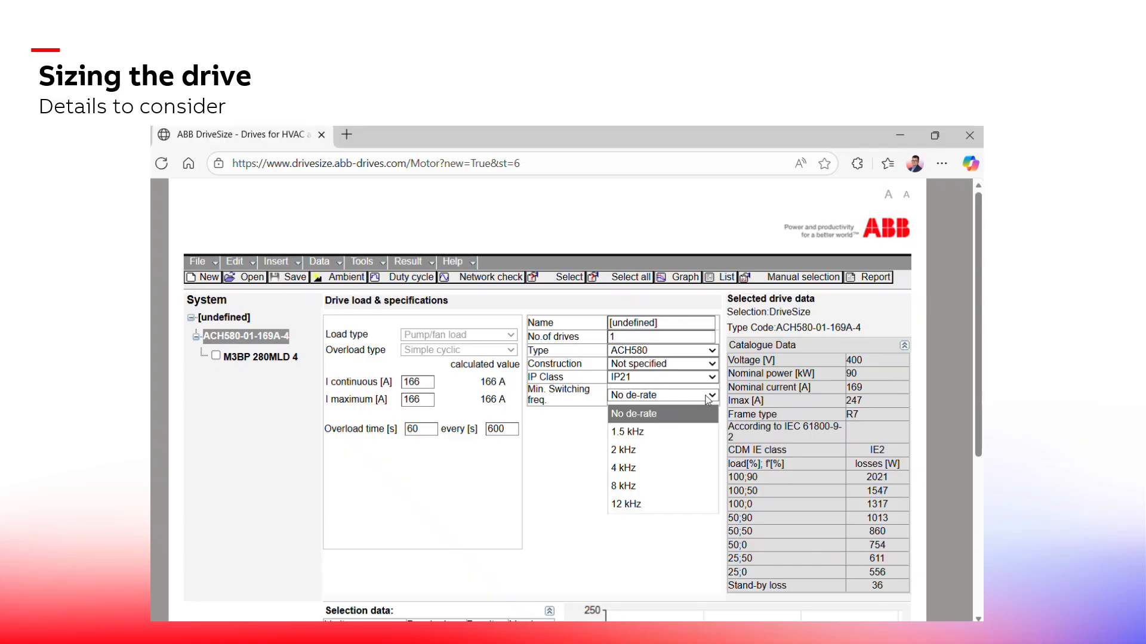
pyautogui.click(640, 483)
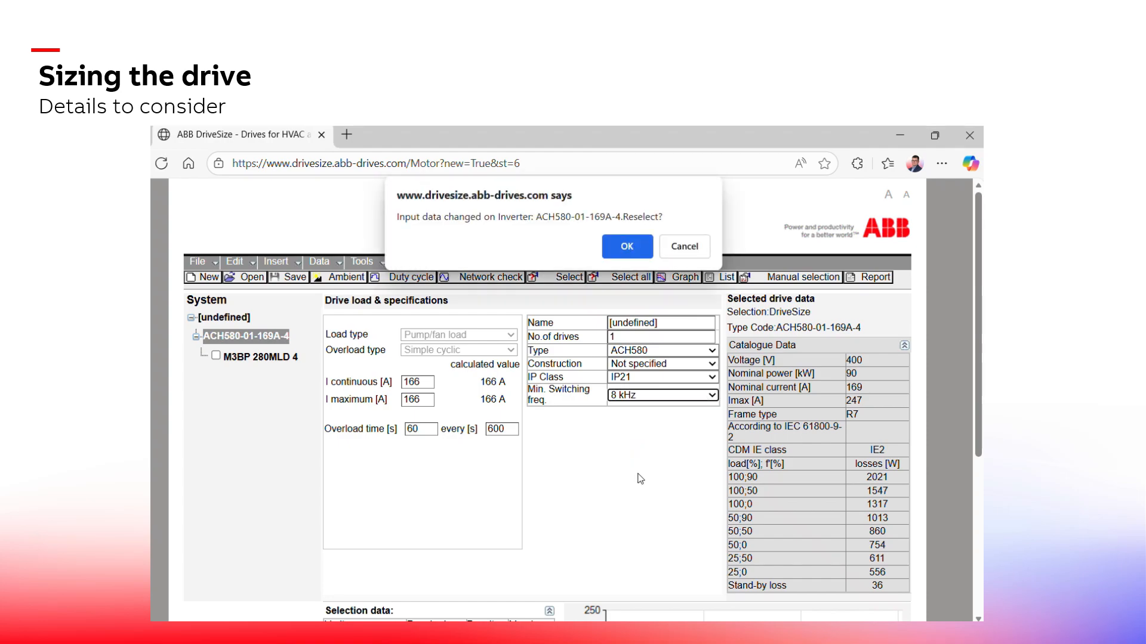
pyautogui.click(630, 245)
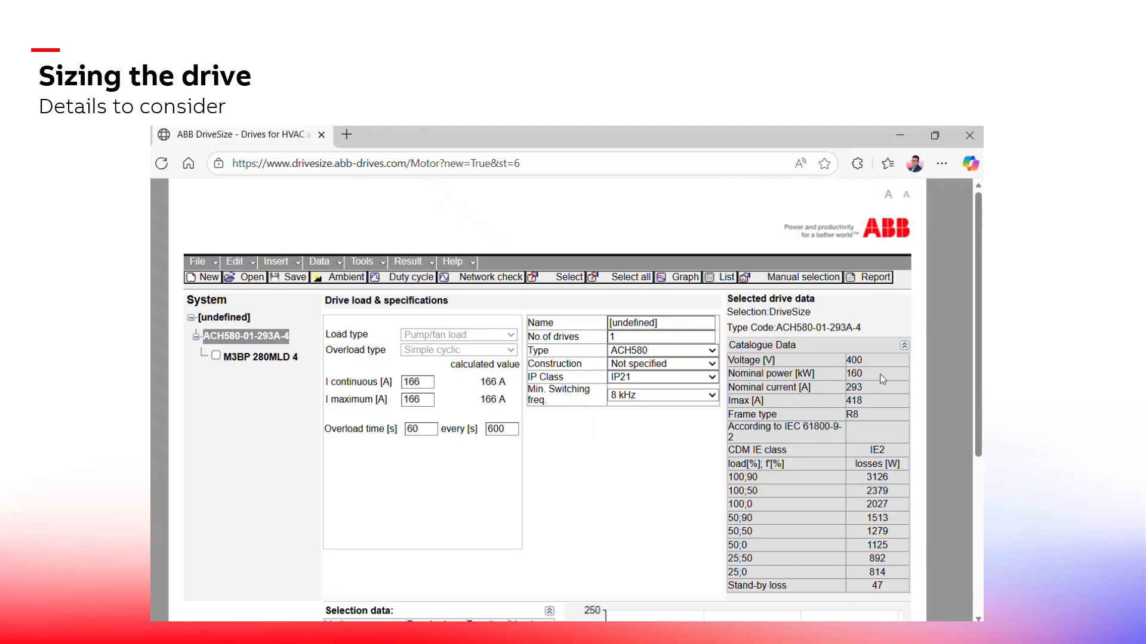
# Set the minimum switching frequency back to No de-rate, confirm, and reselect the drive
pyautogui.click(699, 404)
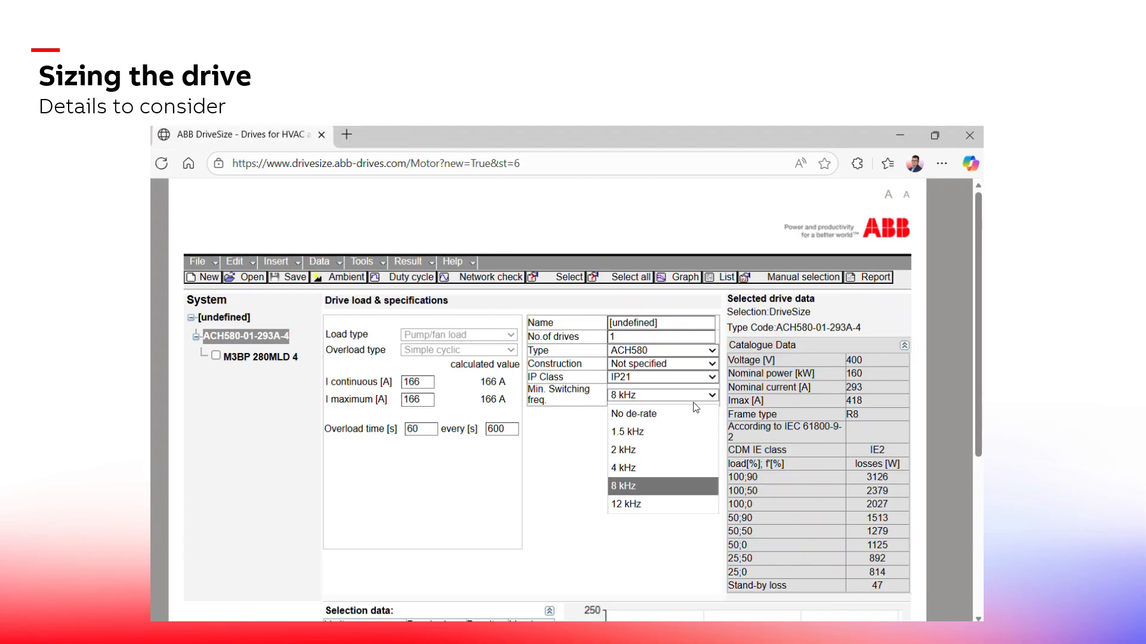
pyautogui.click(678, 412)
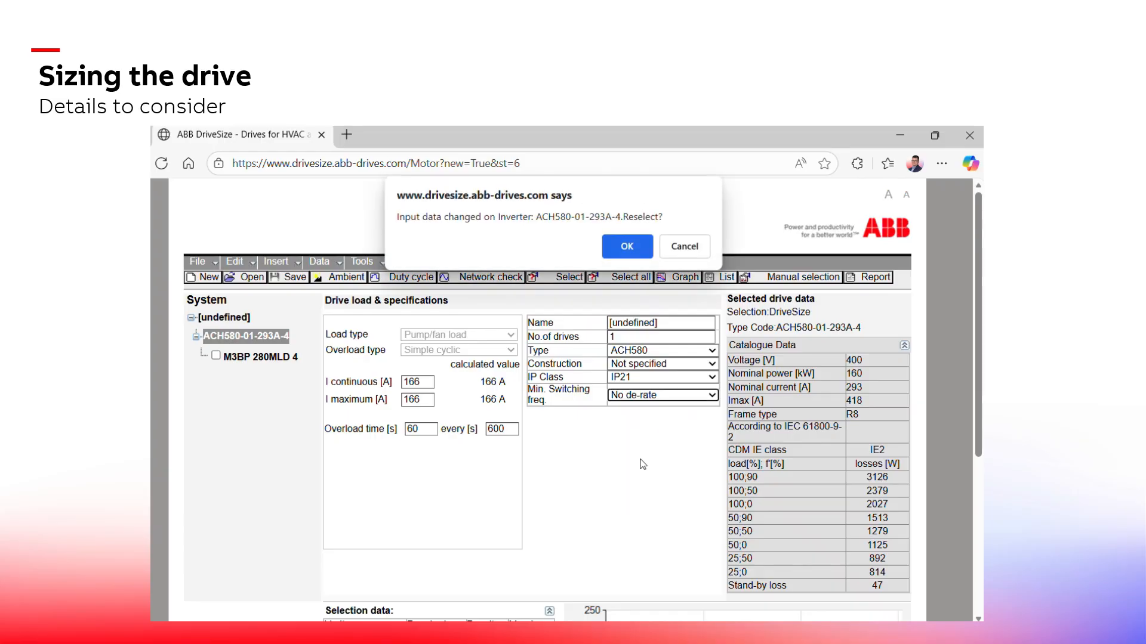
pyautogui.click(628, 243)
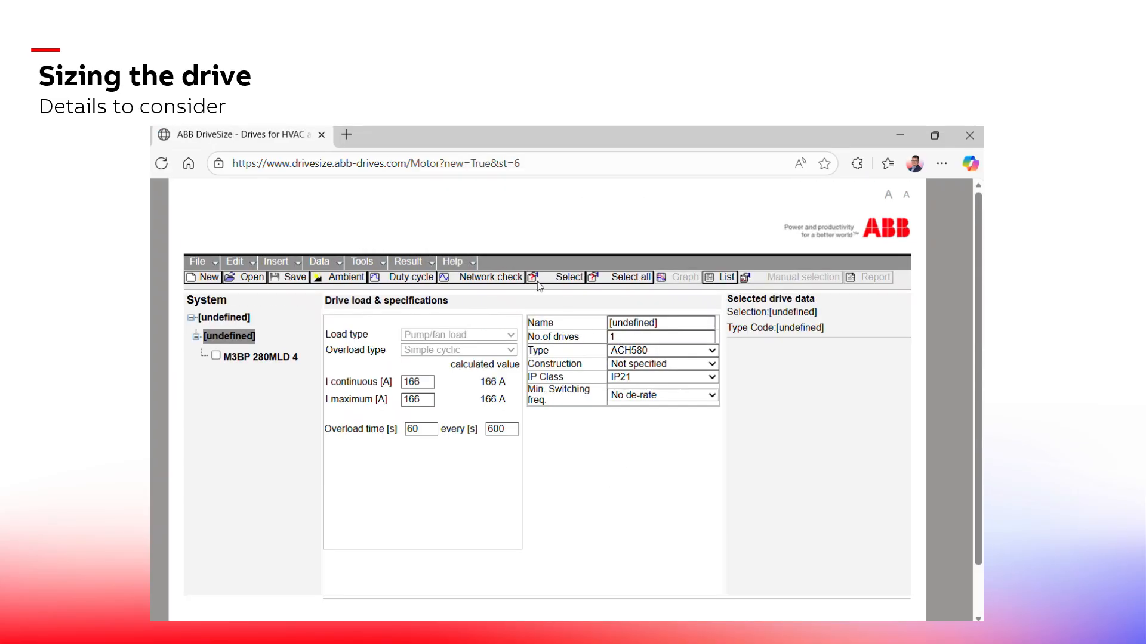
pyautogui.click(569, 278)
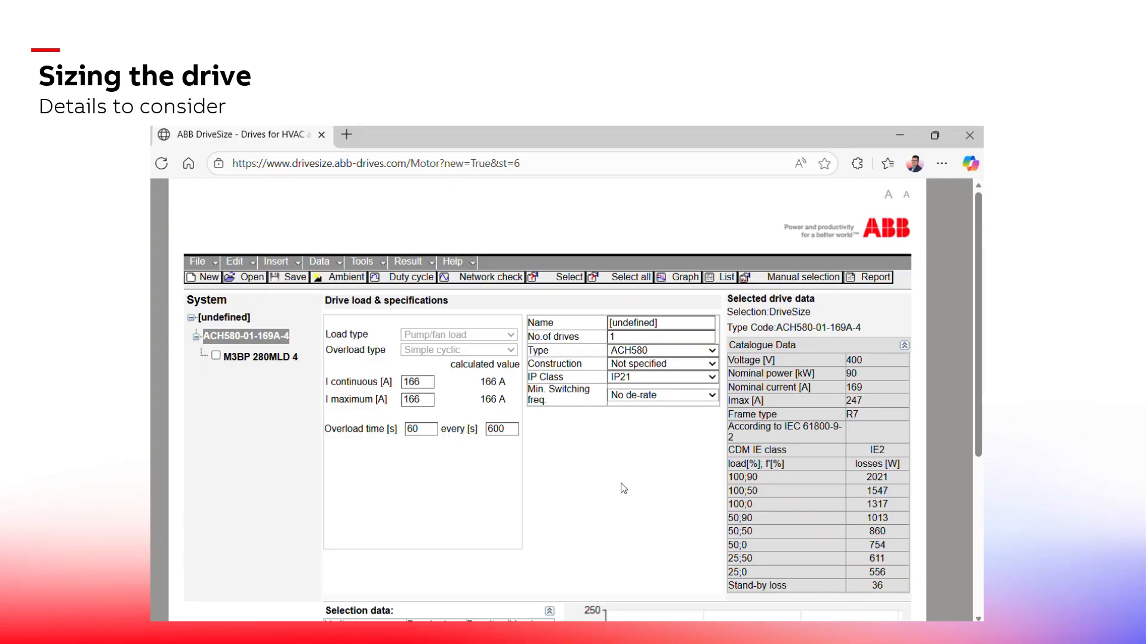
pyautogui.click(506, 143)
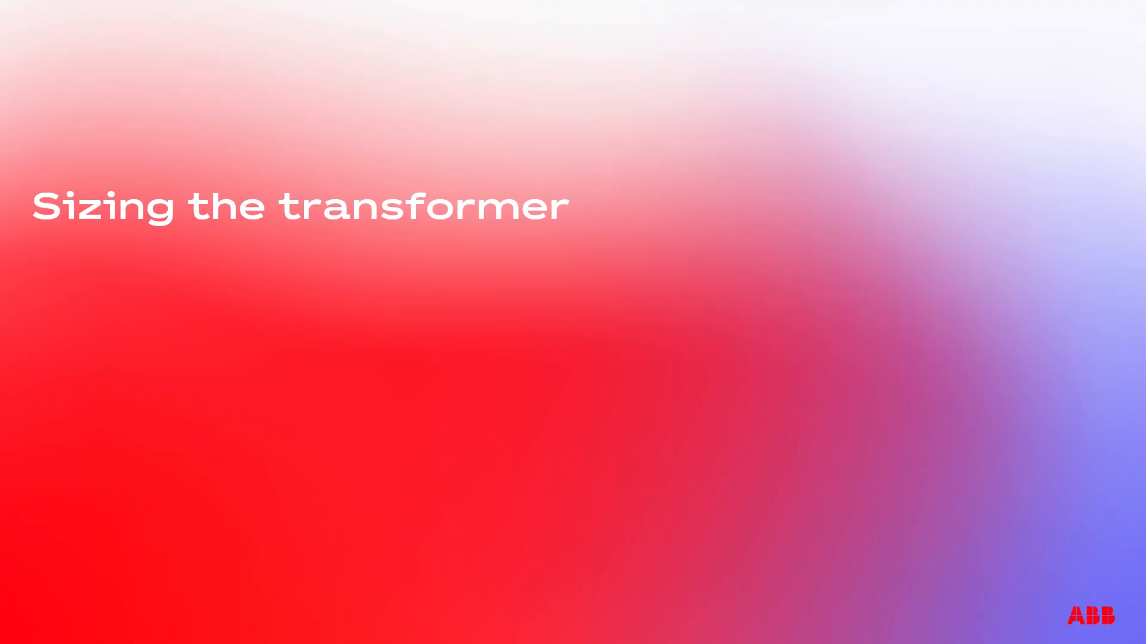
pyautogui.press('XF86AudioLowerVolume')
pyautogui.press('XF86AudioLowerVolume')
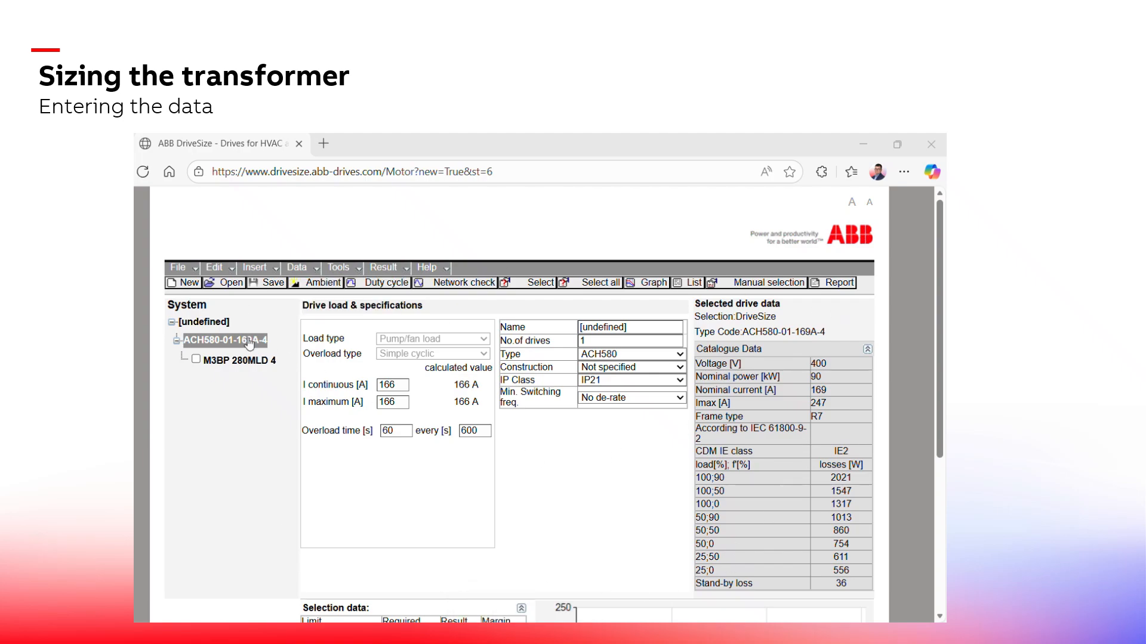
# Select the transformer node in the system tree and run automatic transformer selection, then review its selection data
pyautogui.click(218, 325)
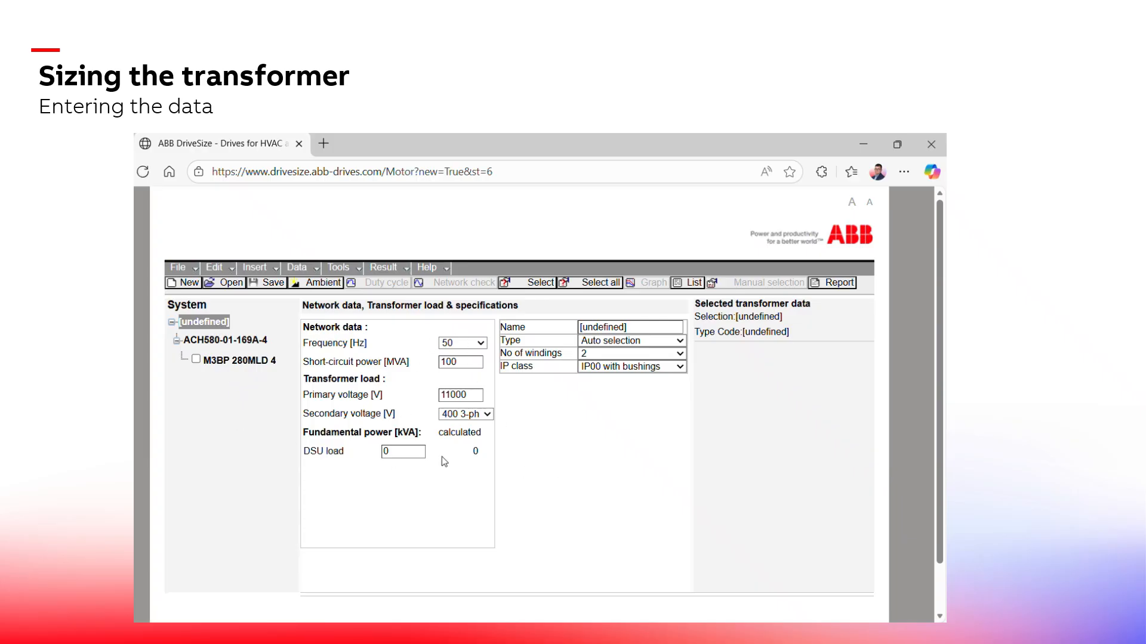
pyautogui.click(508, 287)
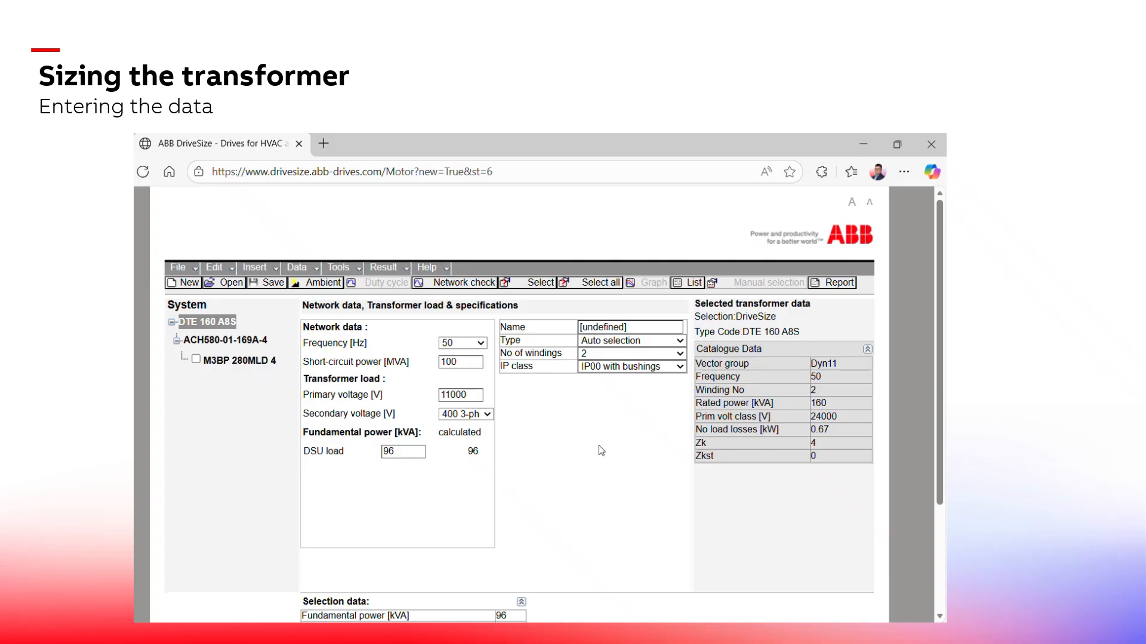
pyautogui.scroll(-1, 624, 459)
pyautogui.scroll(-1, 625, 463)
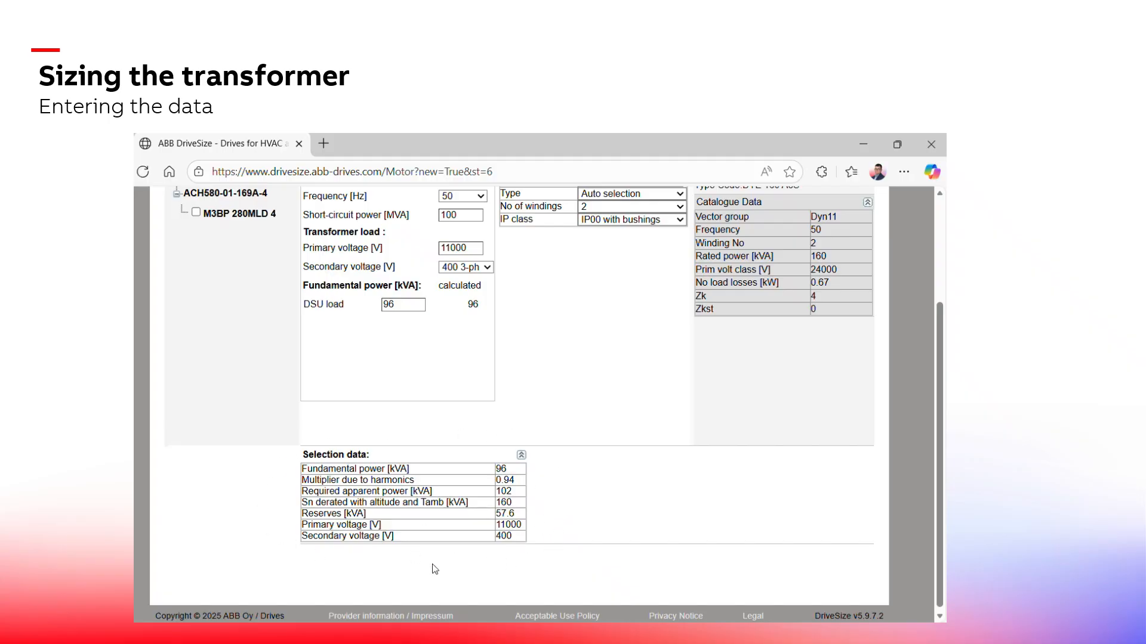
pyautogui.scroll(2, 453, 565)
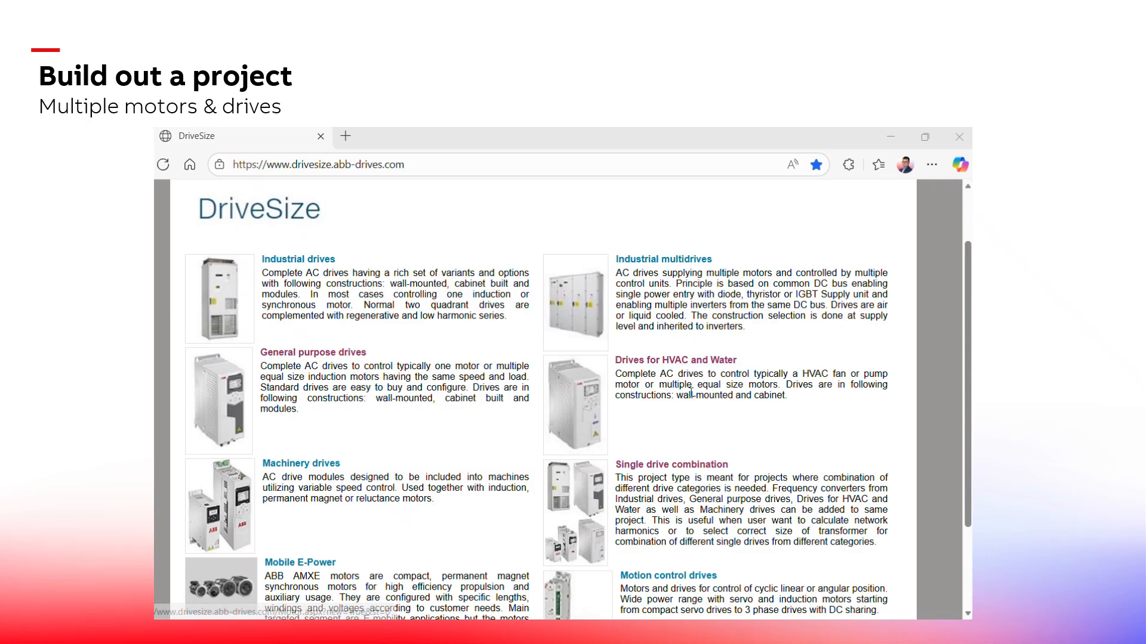
# Start a new Drives for HVAC and Water project and insert a second Drive+Load under the transformer
pyautogui.click(694, 361)
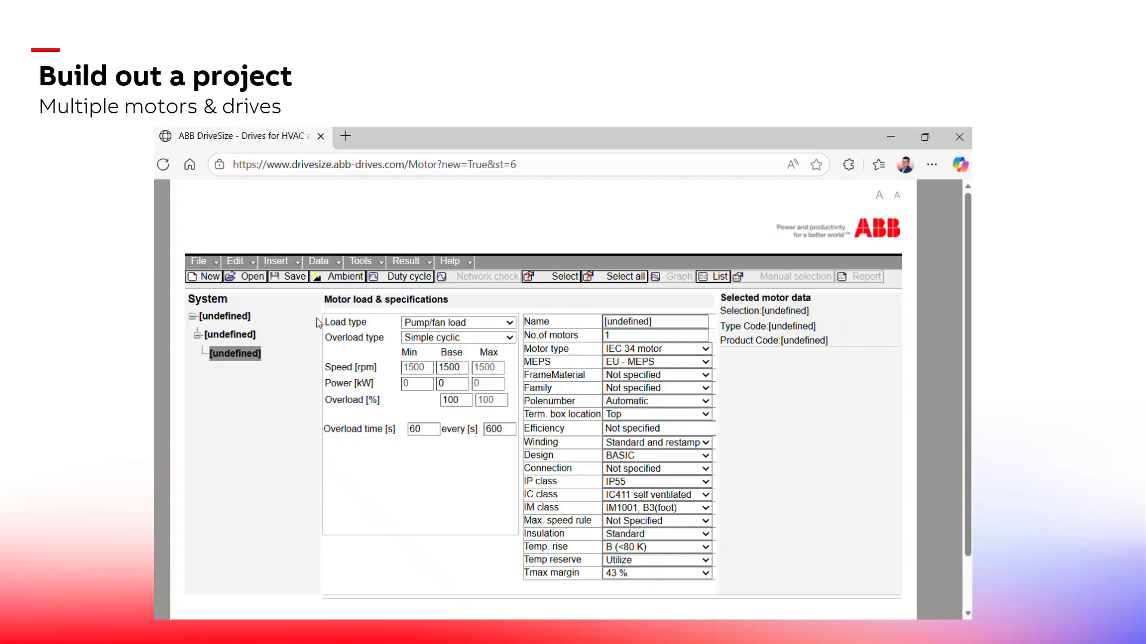
pyautogui.click(227, 318)
pyautogui.rightClick(239, 323)
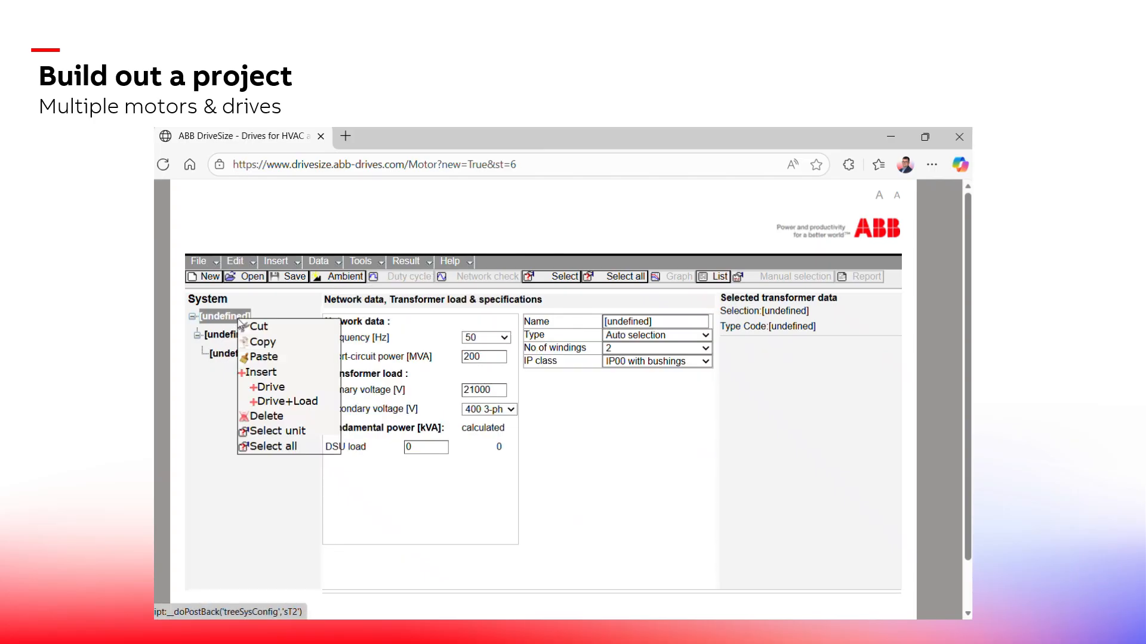
pyautogui.click(302, 402)
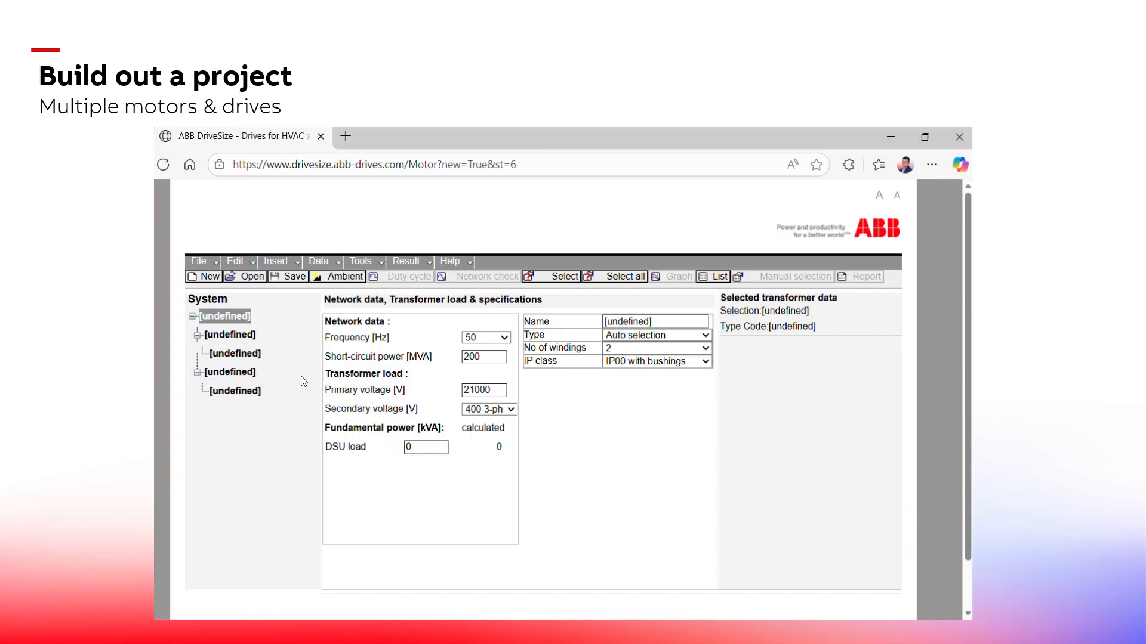
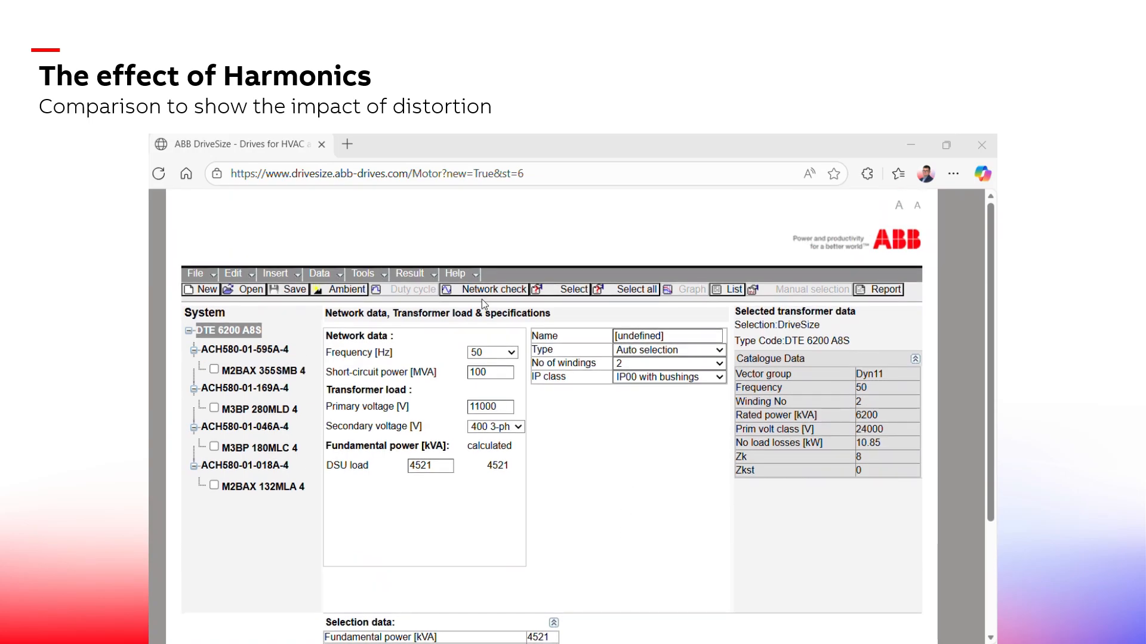
# Run a network harmonics check on the transformer supply, close it, and review the transformer's selection data
pyautogui.click(449, 292)
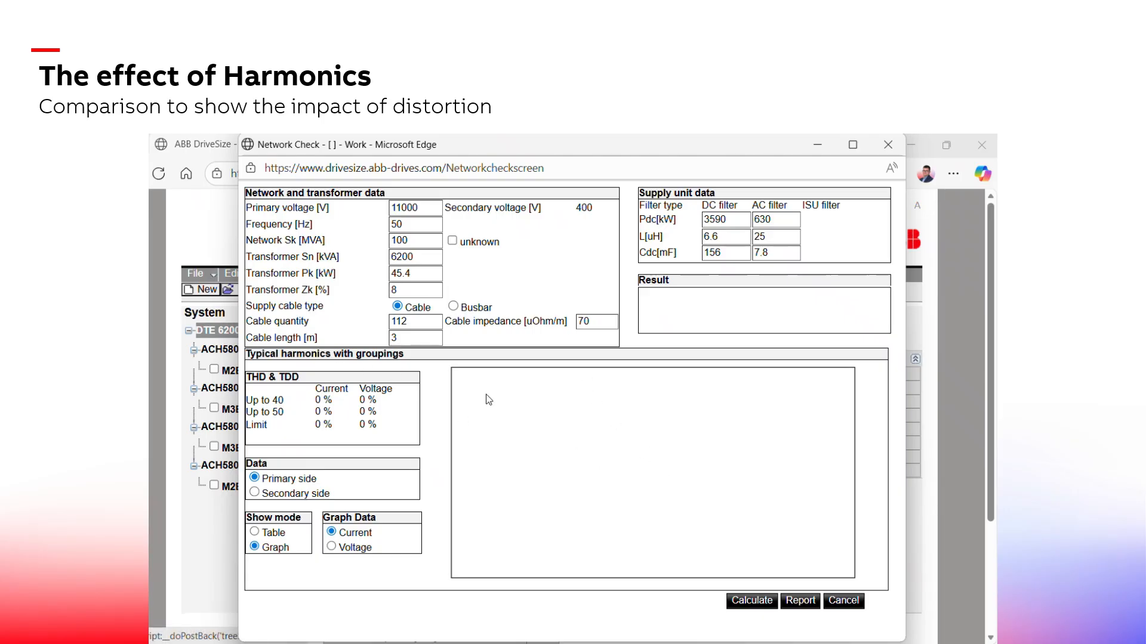
pyautogui.click(753, 601)
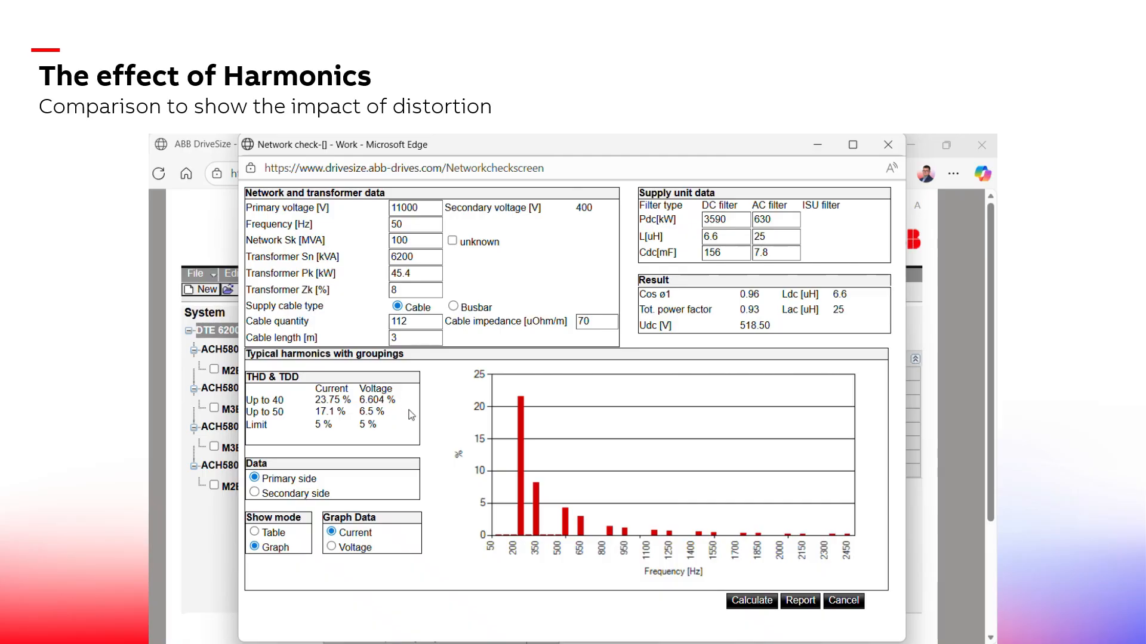
pyautogui.click(842, 601)
pyautogui.scroll(-1, 686, 543)
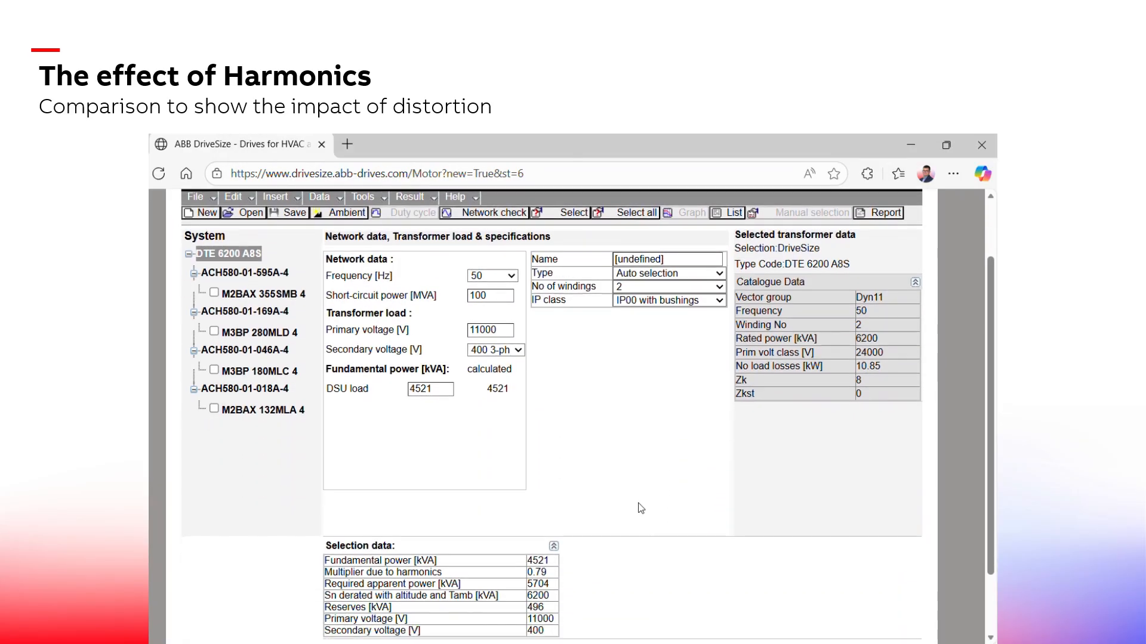
pyautogui.scroll(1, 638, 506)
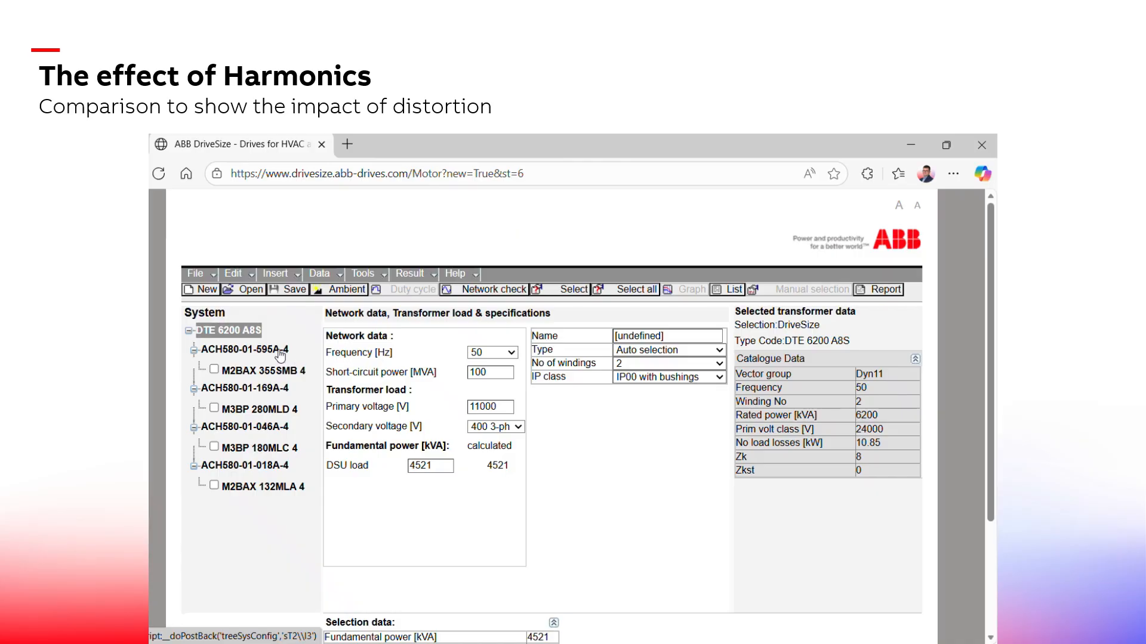
# Change the first drive's type to ACH580 low harmonic, confirm the reselection, and reselect the drive
pyautogui.click(282, 352)
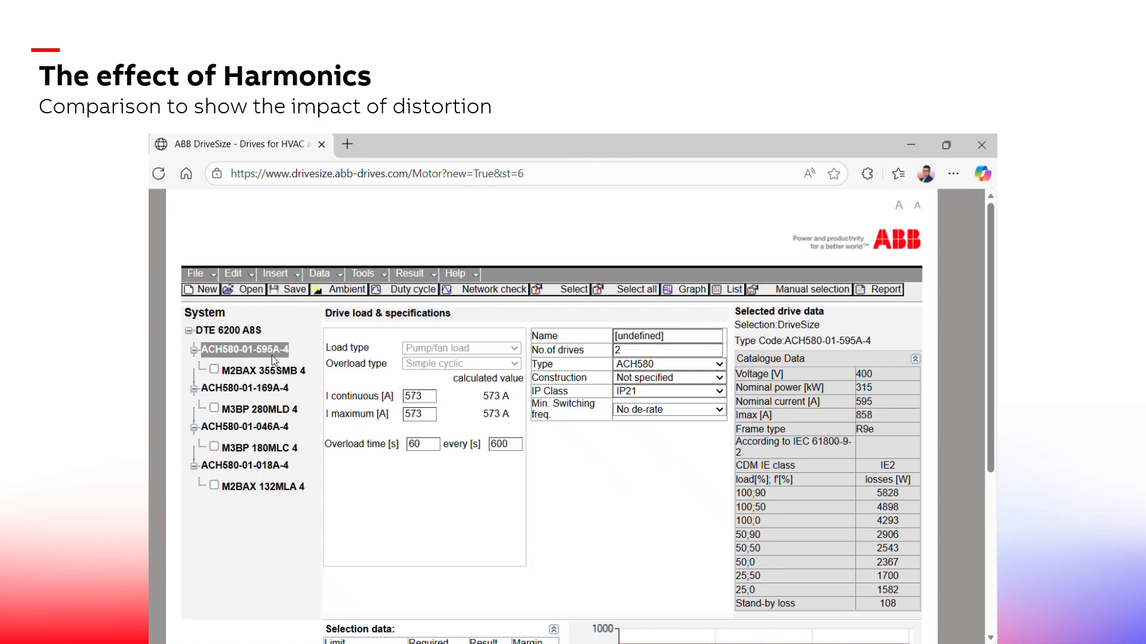
pyautogui.click(702, 365)
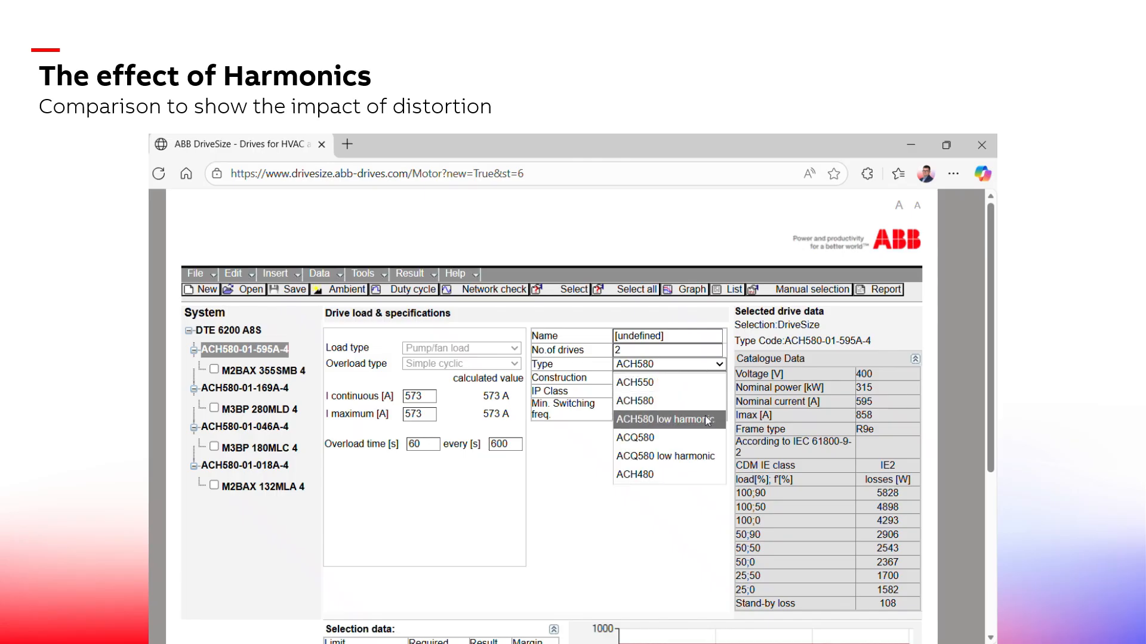
pyautogui.click(707, 419)
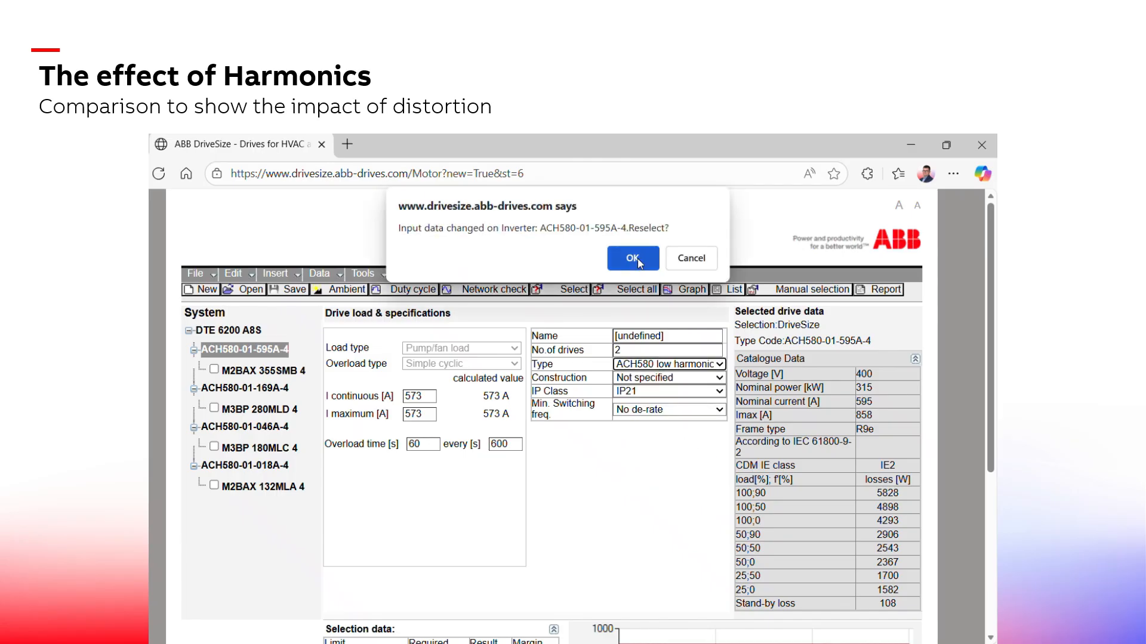
pyautogui.click(633, 258)
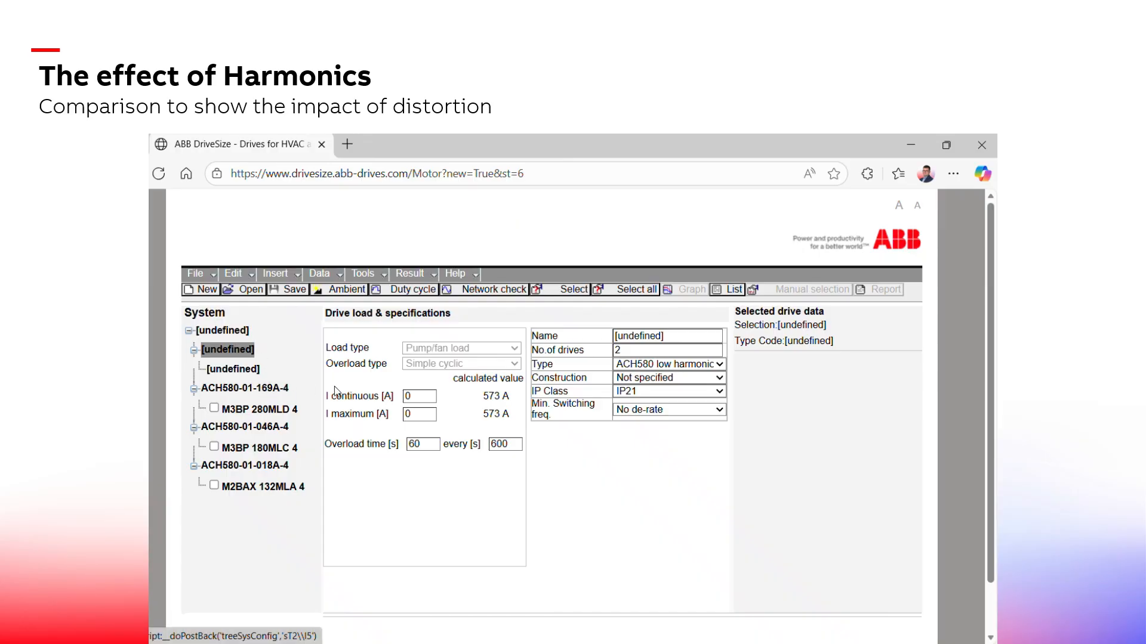
pyautogui.click(599, 291)
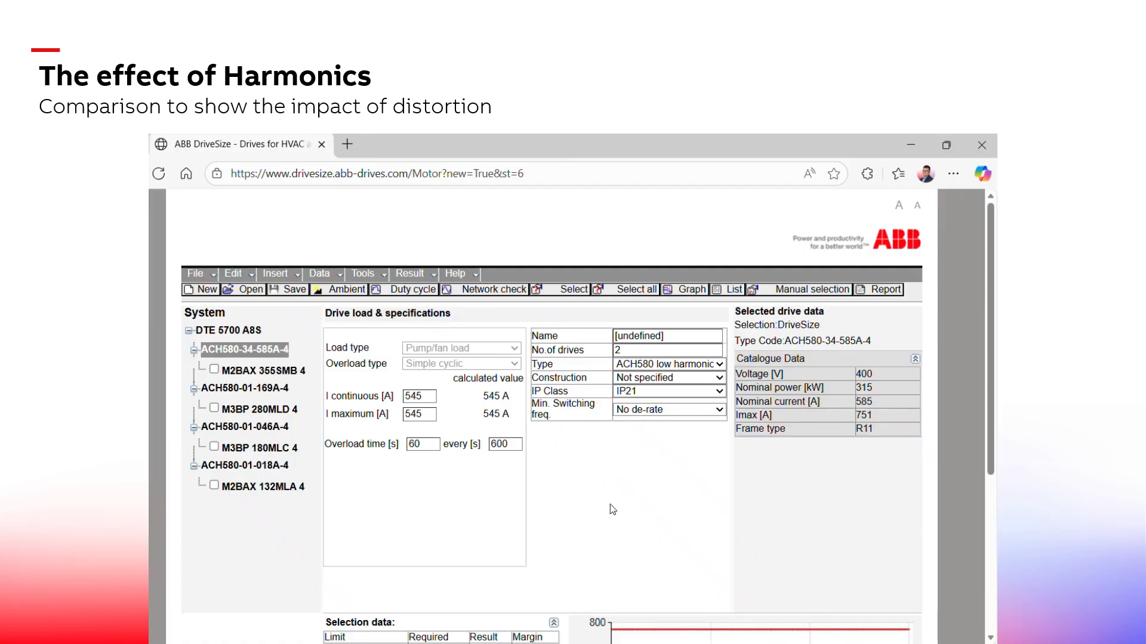
# Select the transformer node, review its selection data, and run a network harmonics check for the updated system
pyautogui.click(239, 332)
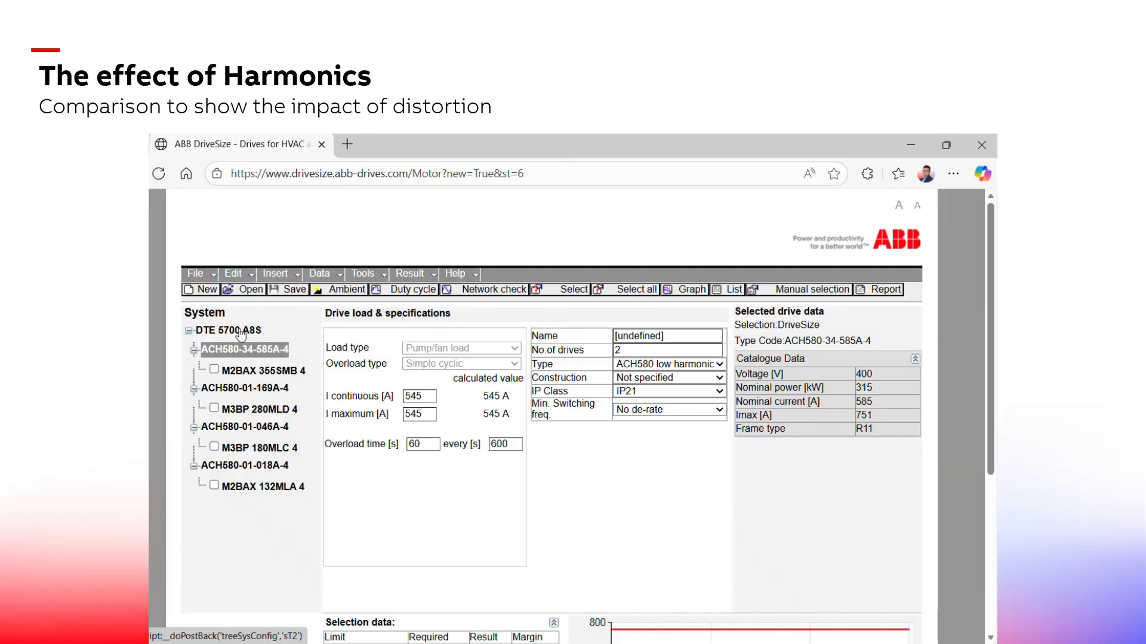
pyautogui.scroll(-3, 518, 398)
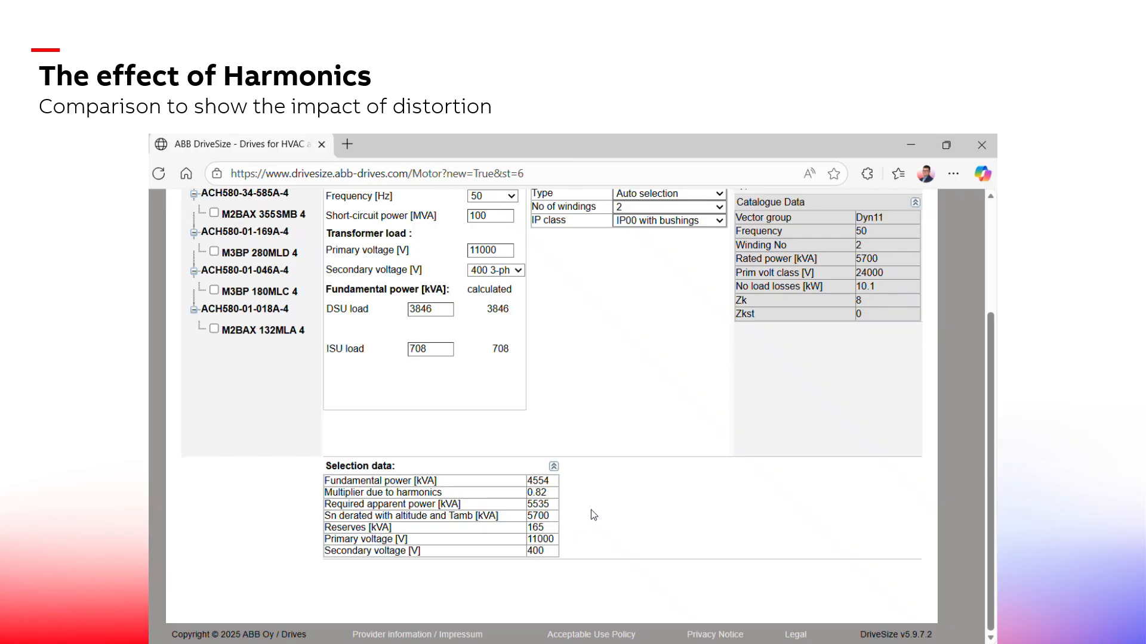
pyautogui.scroll(2, 592, 512)
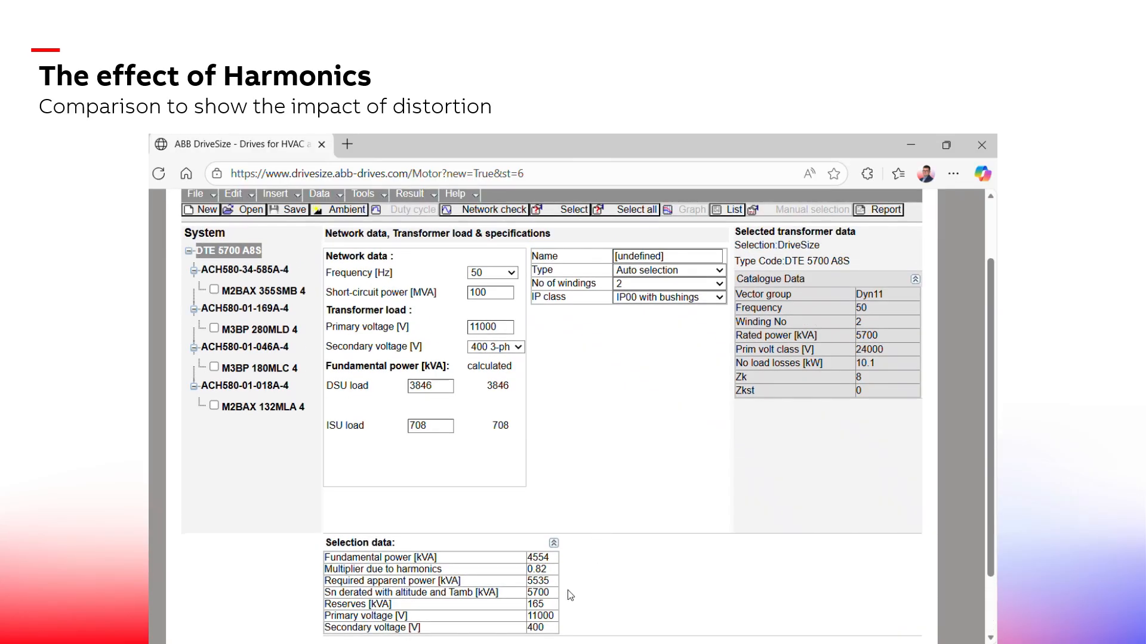
pyautogui.scroll(2, 624, 401)
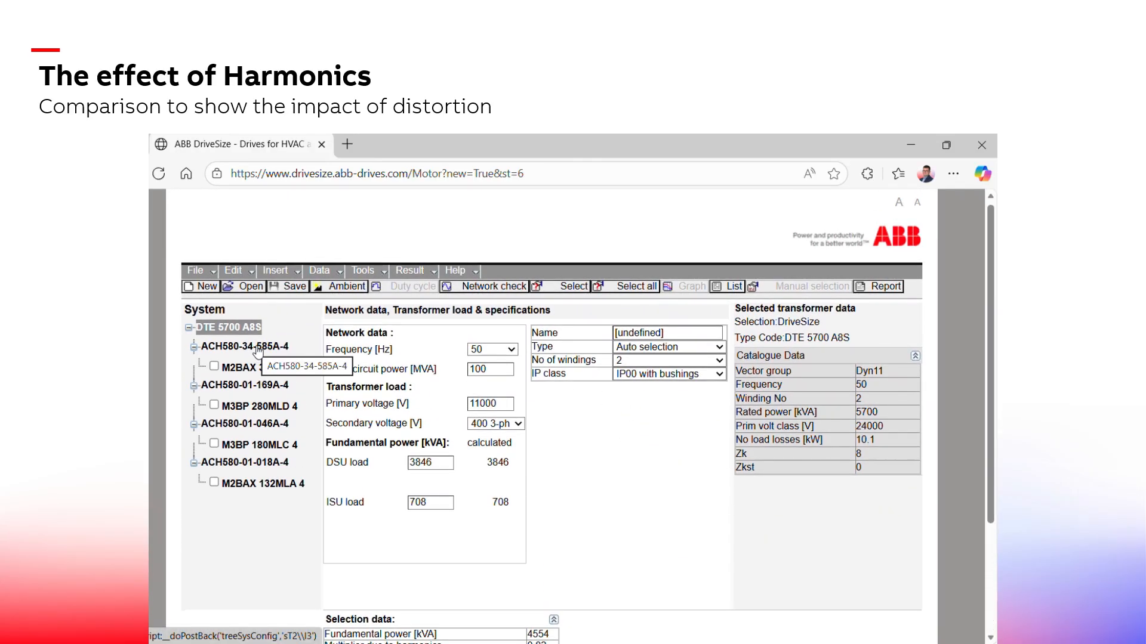
pyautogui.click(446, 289)
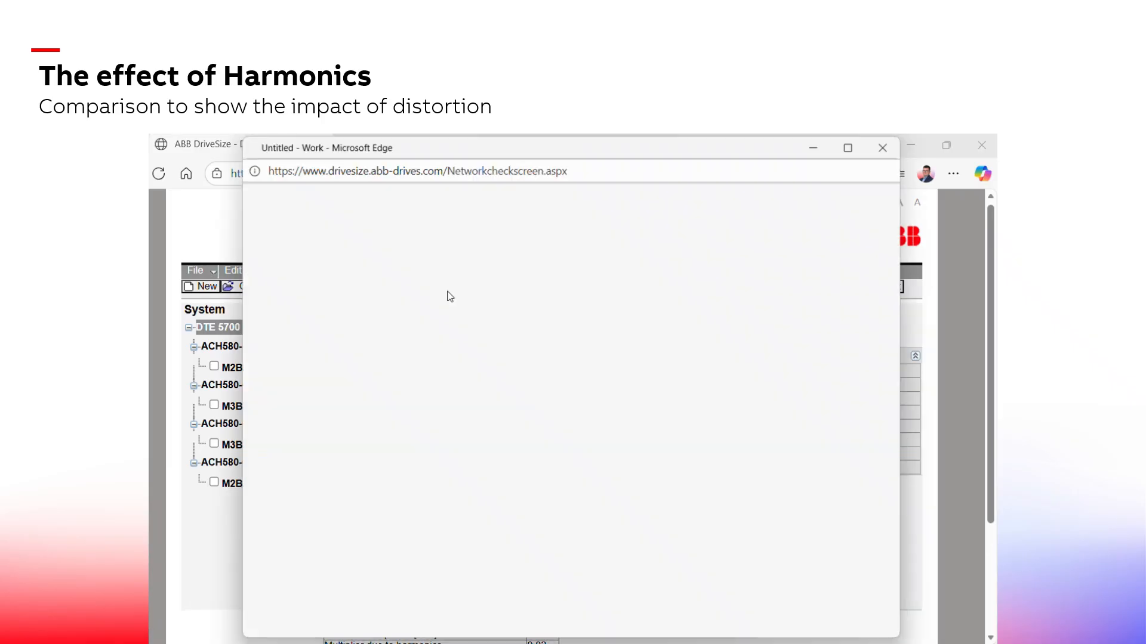
pyautogui.click(754, 602)
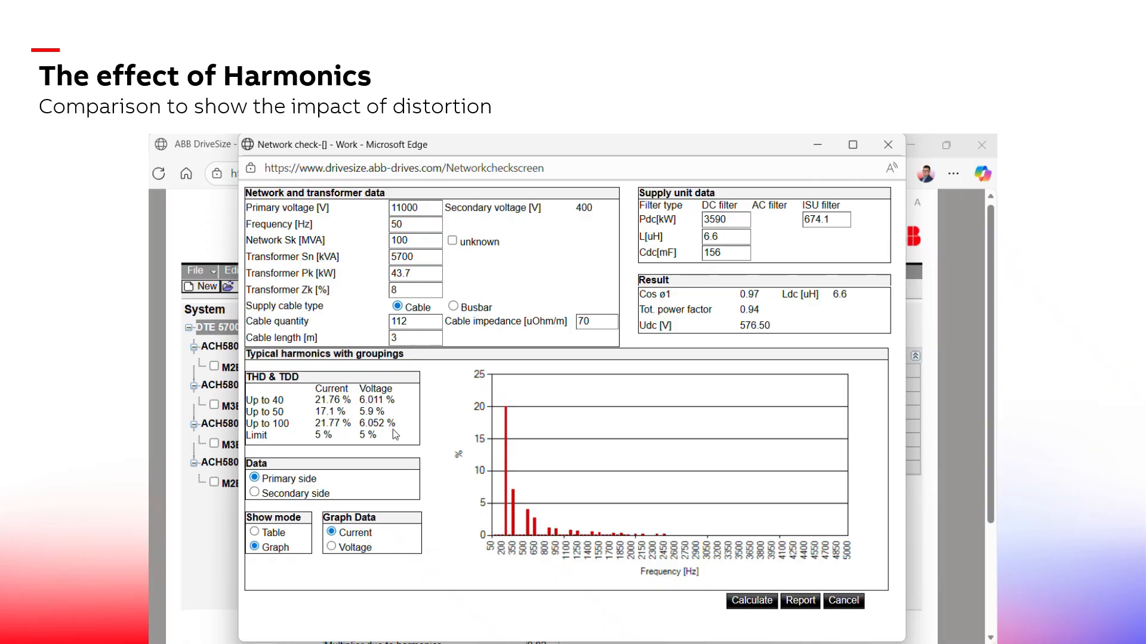
pyautogui.click(849, 604)
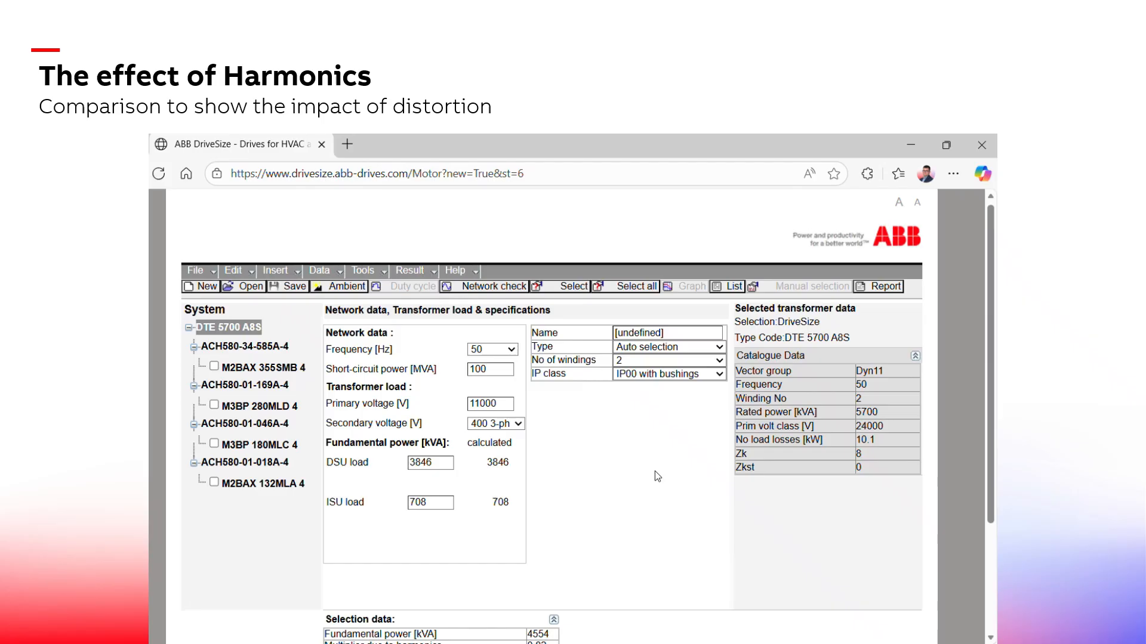
pyautogui.scroll(-2, 650, 472)
pyautogui.scroll(-2, 650, 476)
pyautogui.scroll(2, 650, 475)
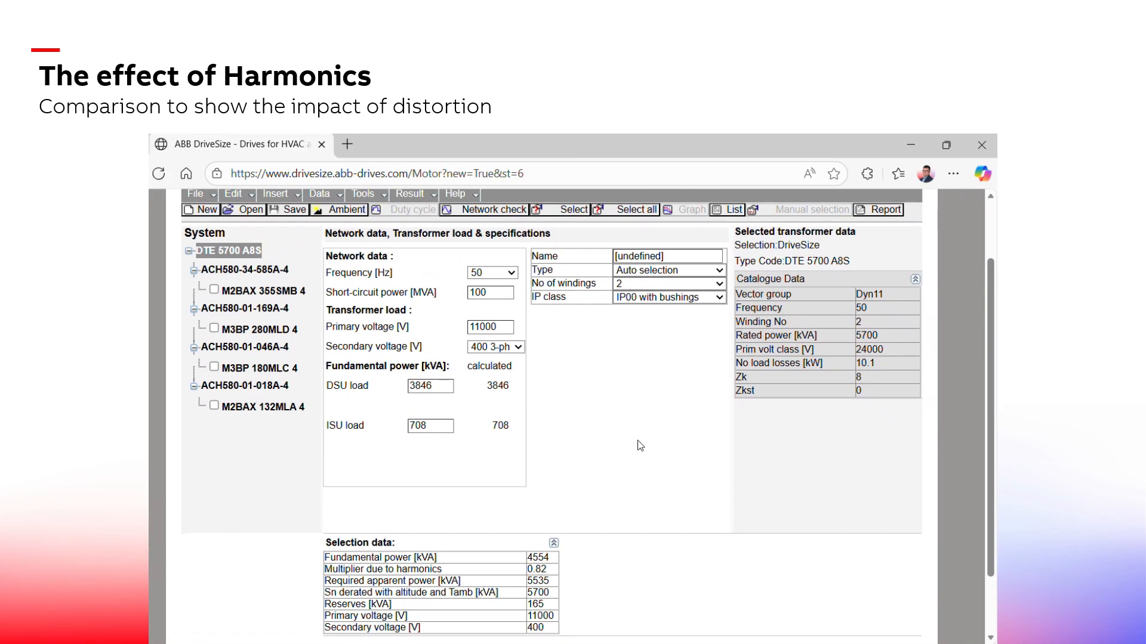
# Change the second drive's type to ACH580 low harmonic, confirm the reselection, and reselect the drive
pyautogui.click(259, 309)
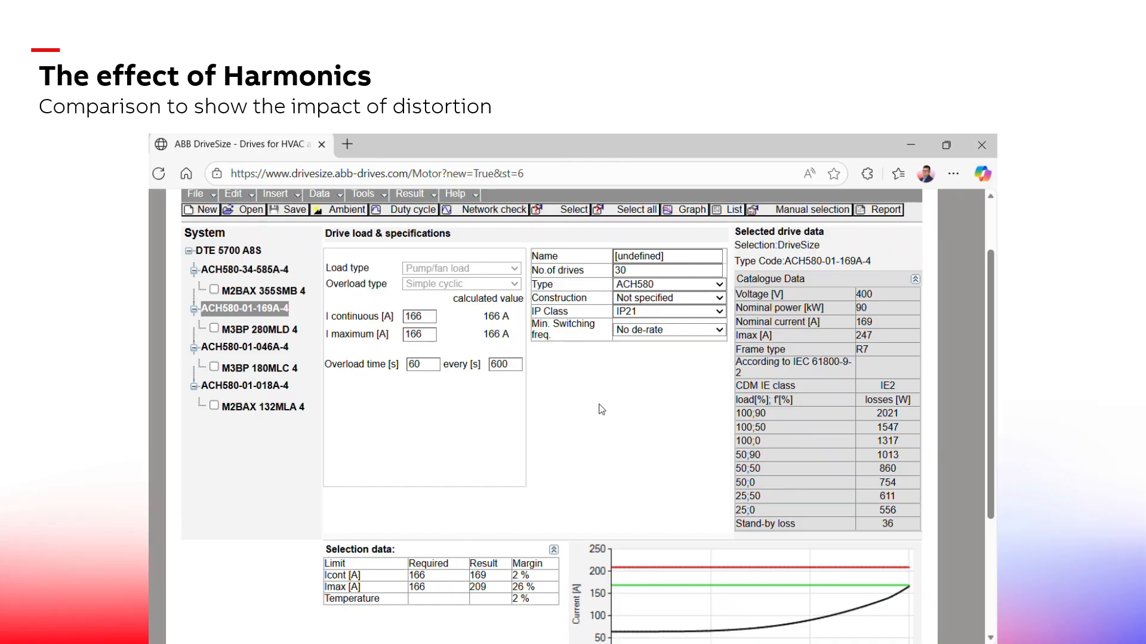
pyautogui.scroll(2, 623, 426)
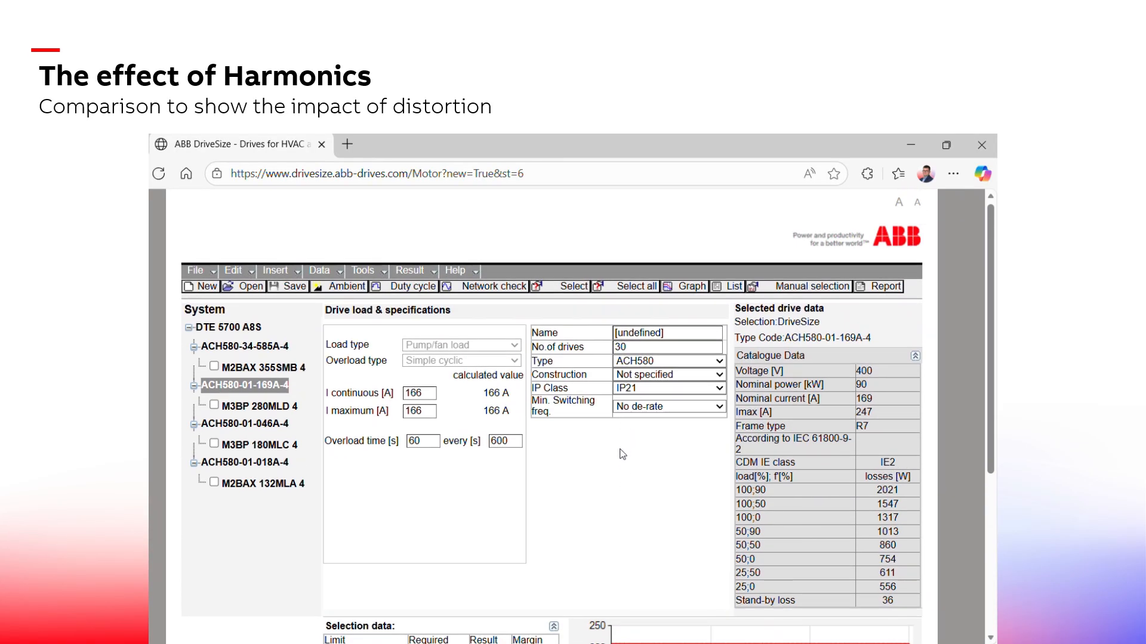
pyautogui.scroll(-2, 622, 453)
pyautogui.scroll(2, 646, 449)
pyautogui.click(700, 363)
pyautogui.click(699, 411)
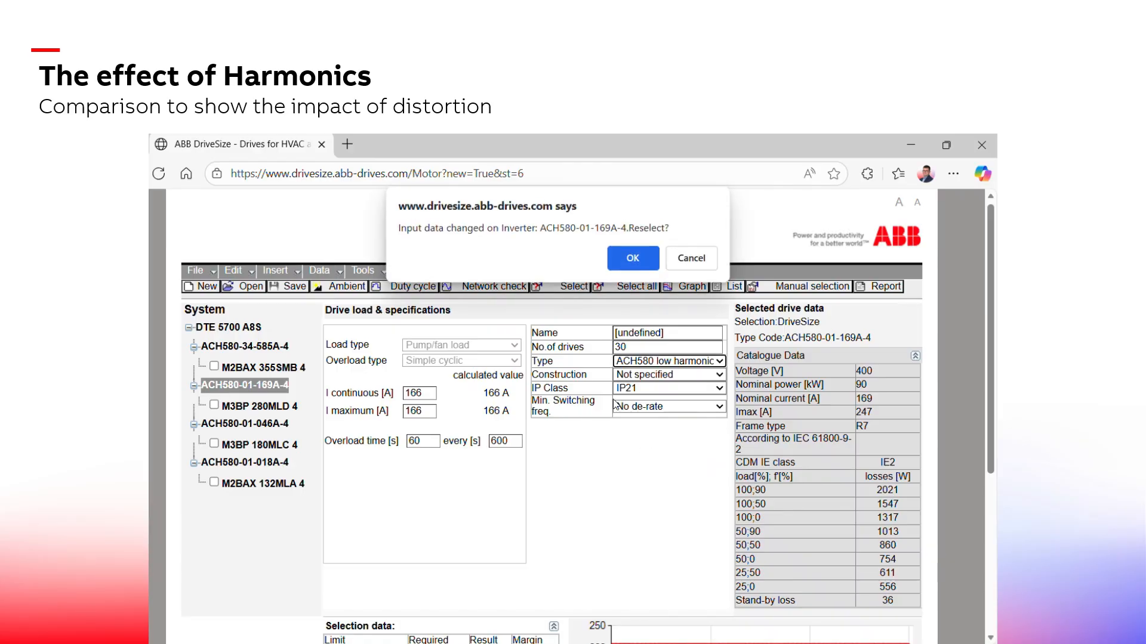
pyautogui.click(633, 248)
pyautogui.click(601, 288)
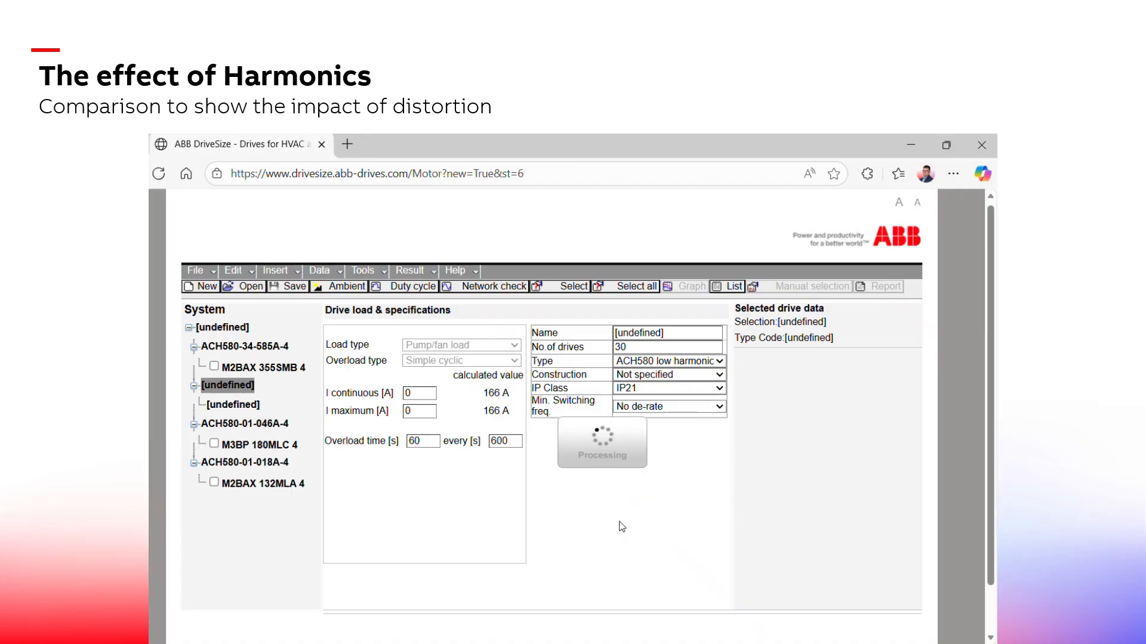
pyautogui.scroll(-3, 631, 524)
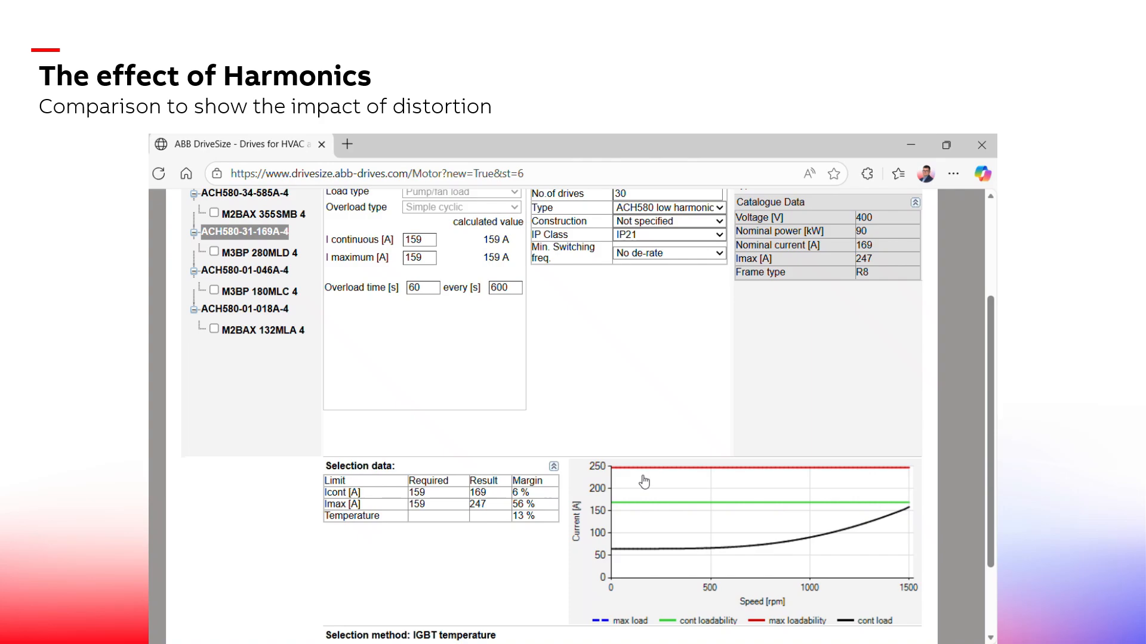
pyautogui.scroll(2, 621, 422)
pyautogui.scroll(1, 621, 422)
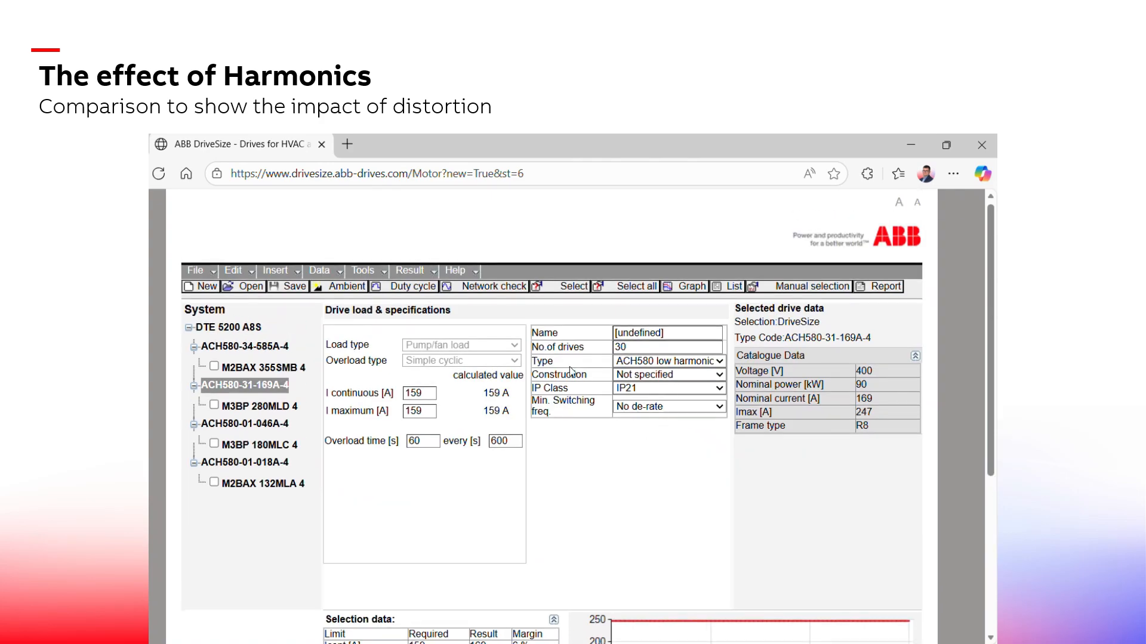
# Select the transformer node and review its selection data
pyautogui.click(243, 332)
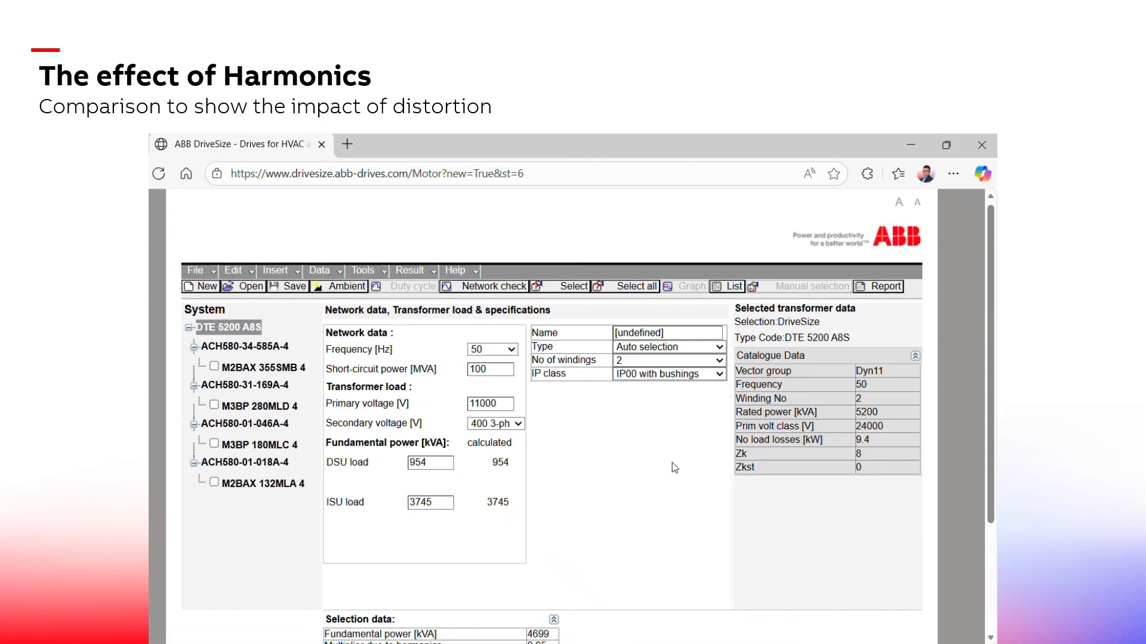
pyautogui.scroll(-3, 670, 463)
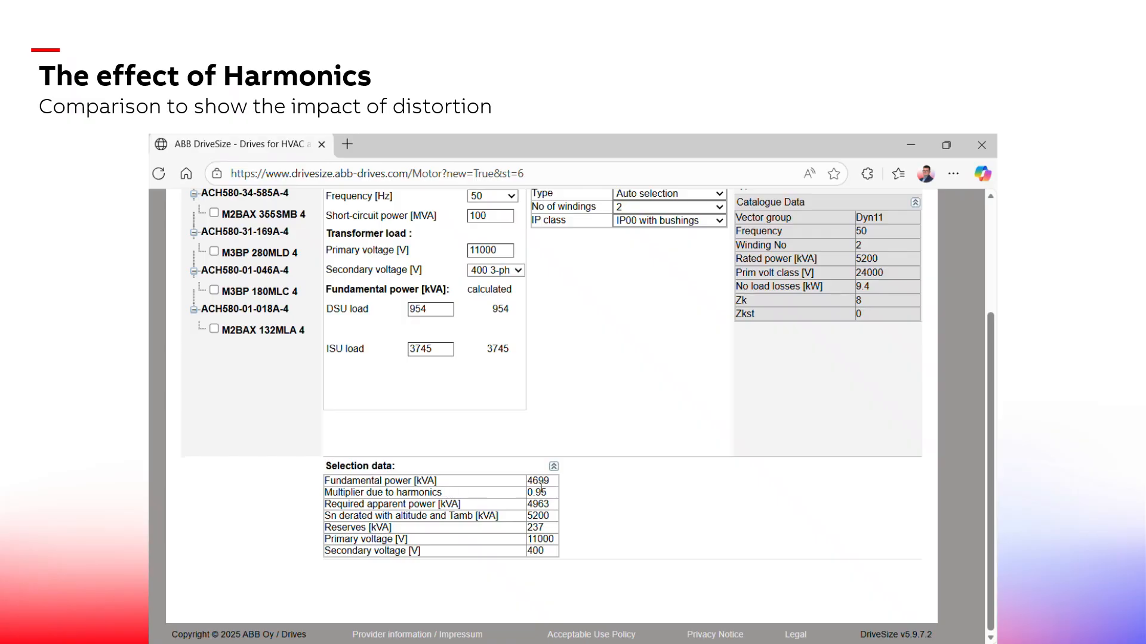
pyautogui.scroll(1, 571, 501)
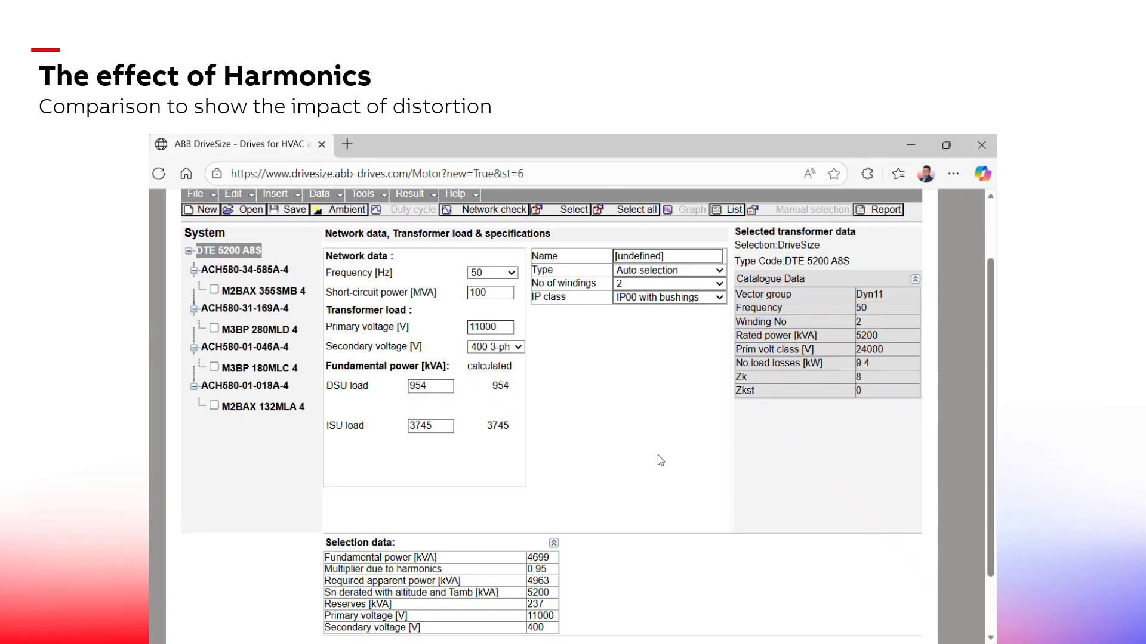
pyautogui.scroll(-1, 647, 466)
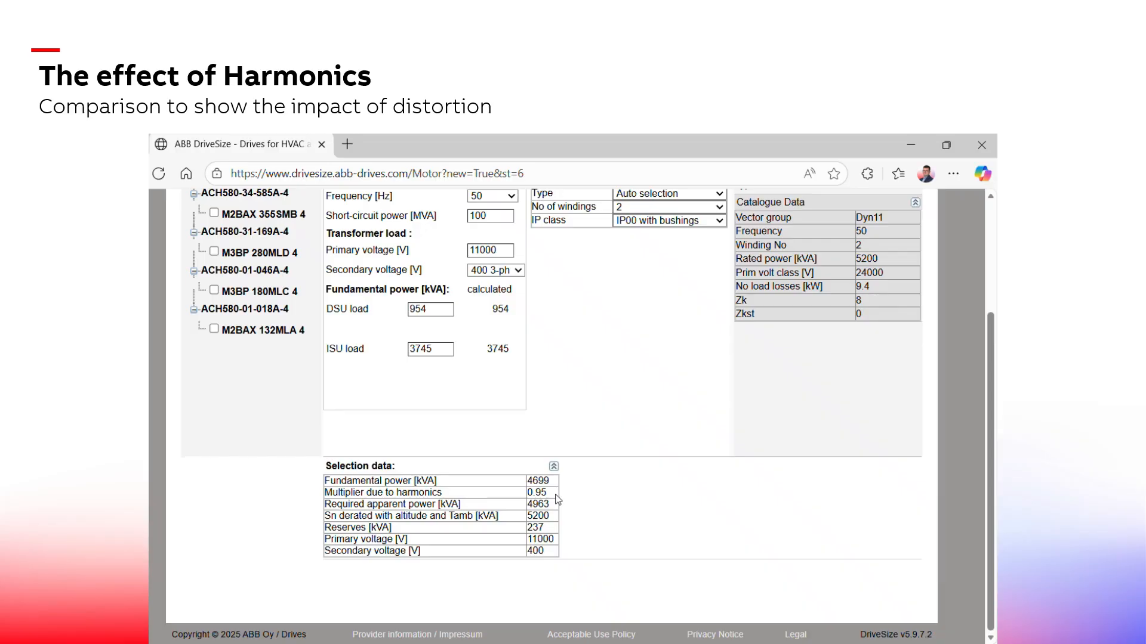
pyautogui.scroll(3, 628, 521)
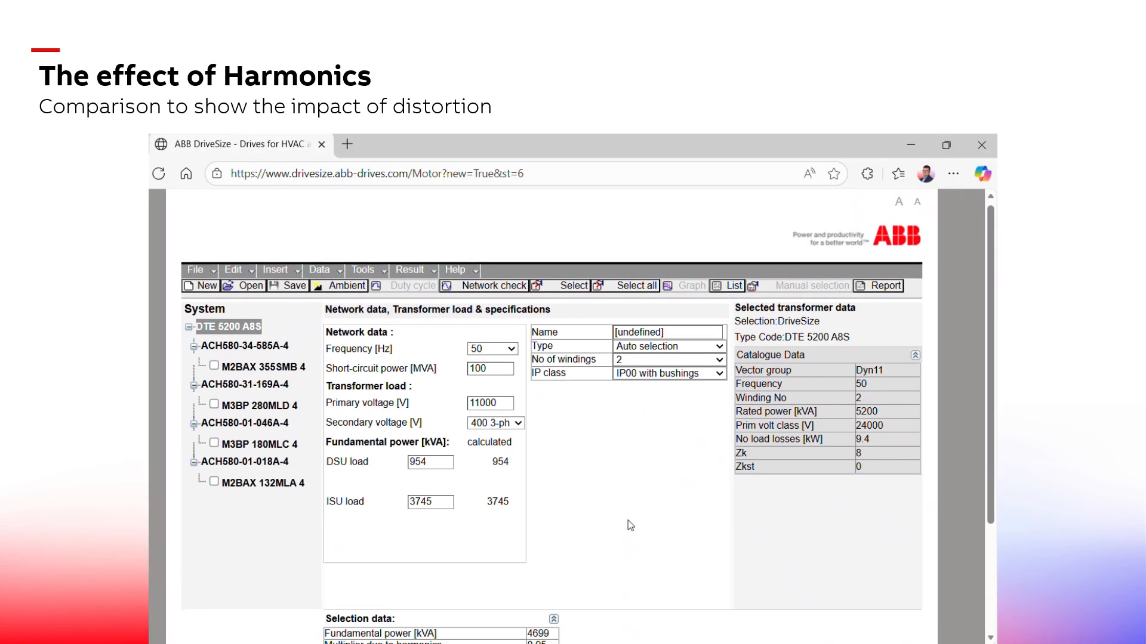
# Run a network harmonics check, comparing voltage and current graphs on the primary and secondary sides, then review transformer data
pyautogui.click(456, 287)
pyautogui.click(747, 600)
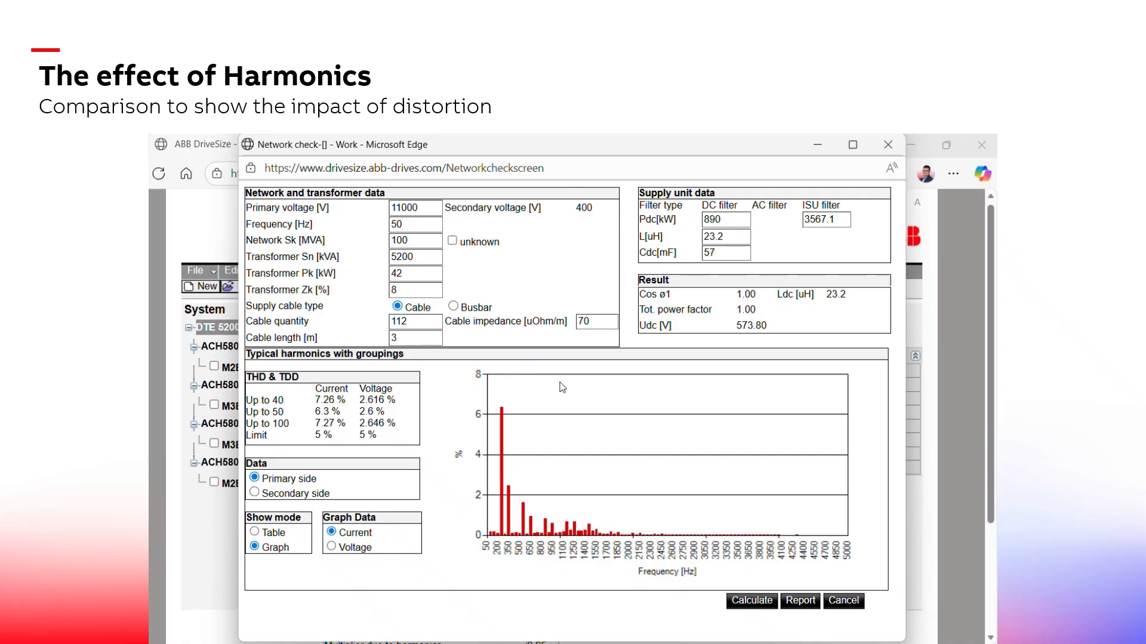
pyautogui.click(332, 547)
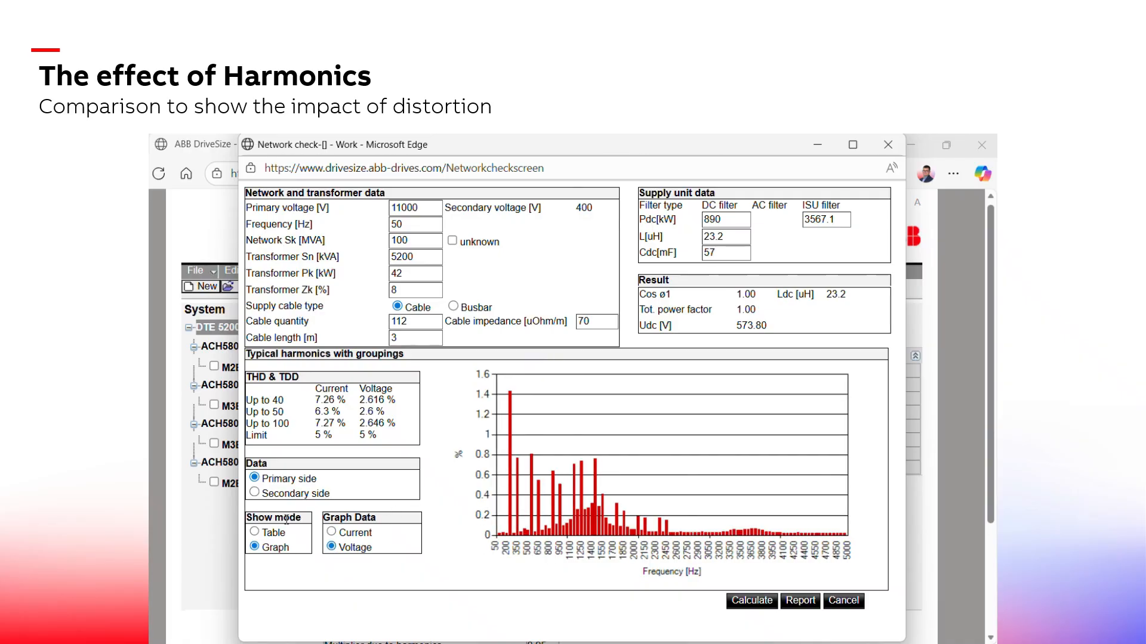
pyautogui.click(331, 531)
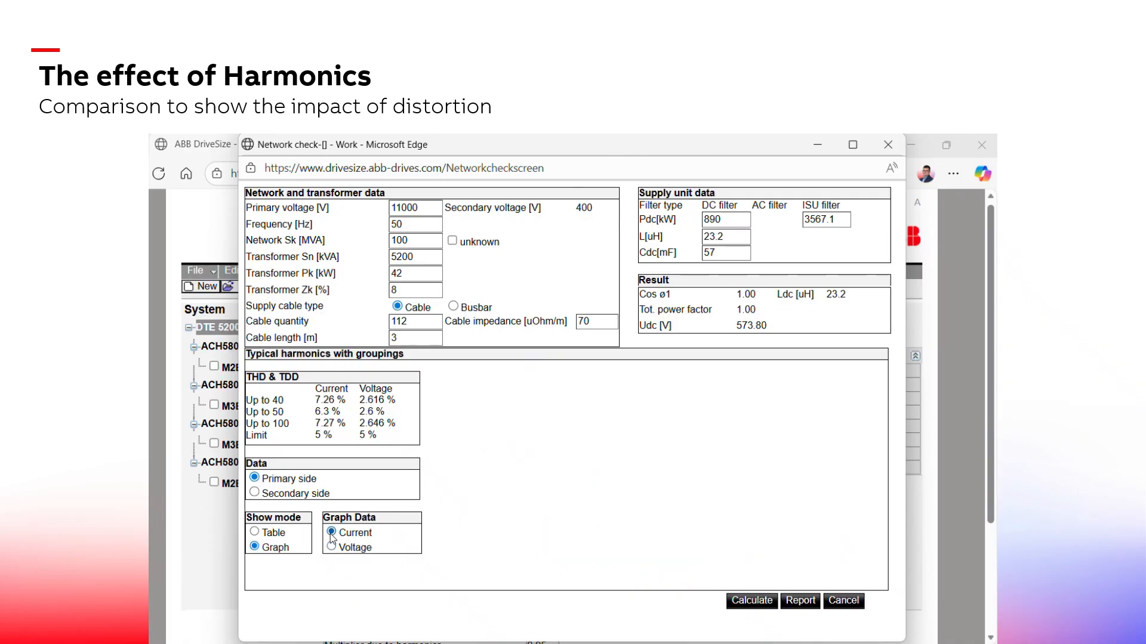
pyautogui.click(255, 493)
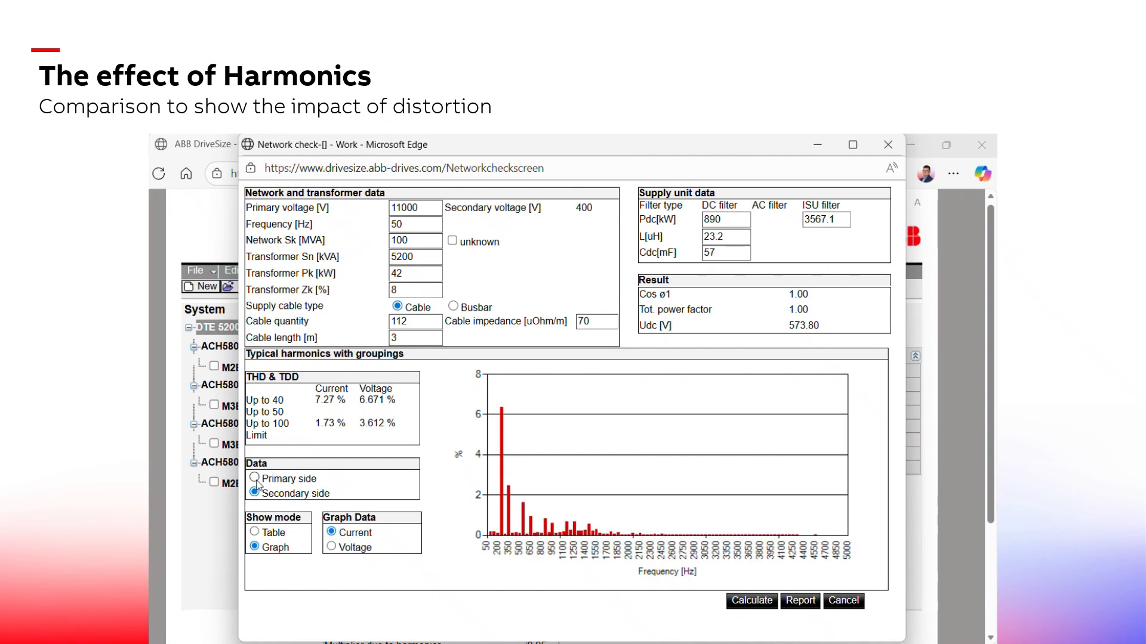
pyautogui.click(255, 479)
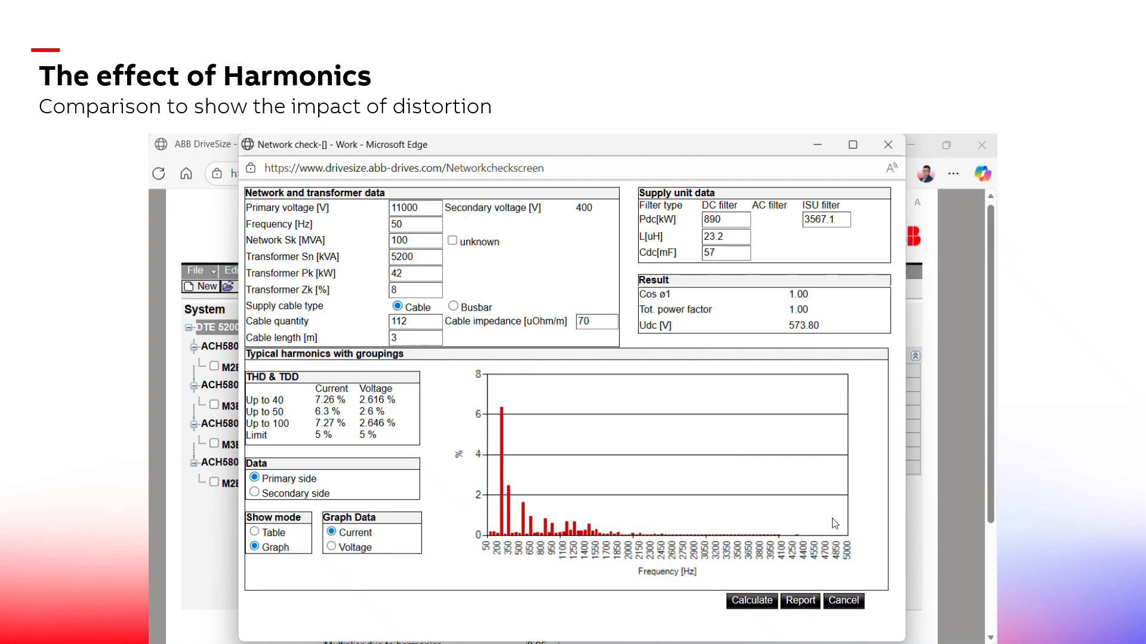
pyautogui.click(846, 601)
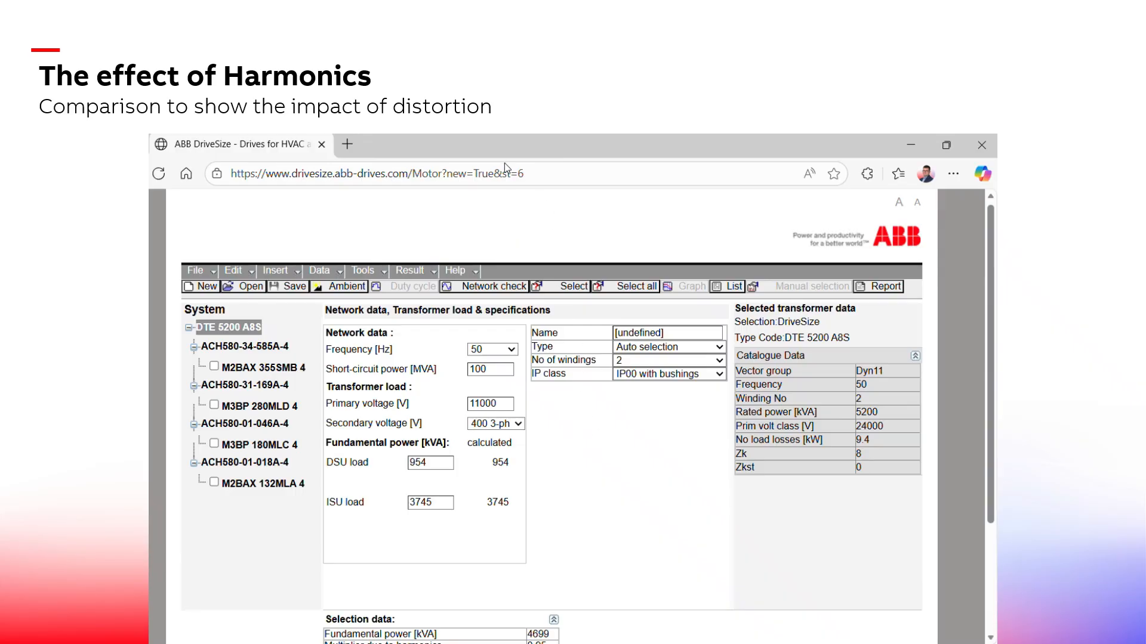
pyautogui.scroll(-2, 275, 442)
pyautogui.scroll(2, 275, 443)
pyautogui.scroll(-2, 607, 410)
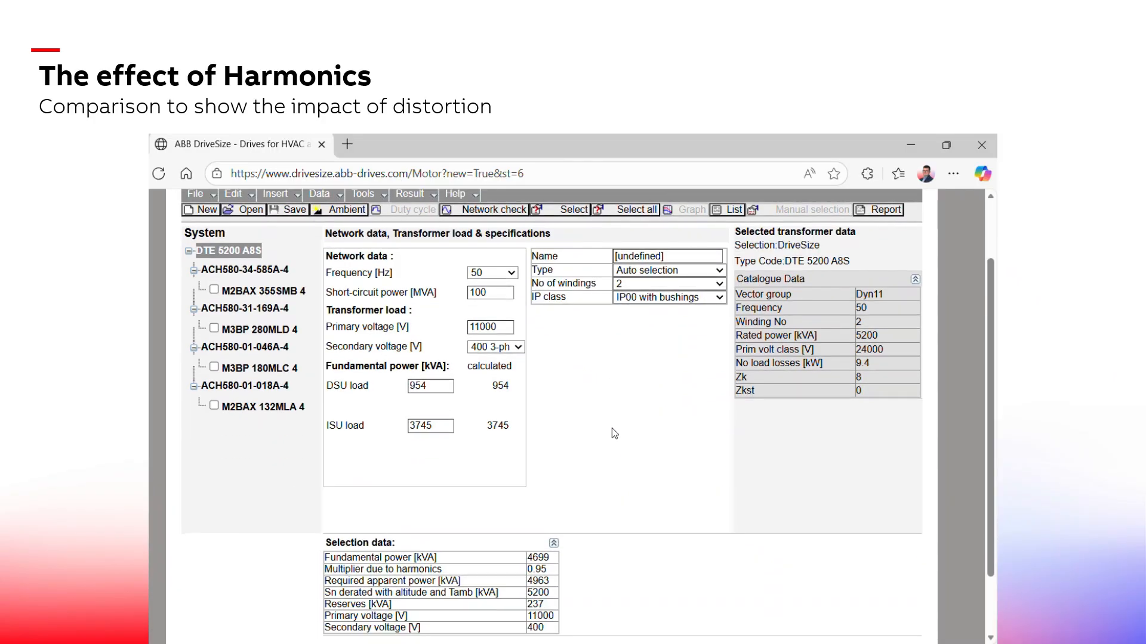
# Change the third drive's type to ACH580 low harmonic, confirm the reselection, and reselect the drive
pyautogui.scroll(2, 611, 428)
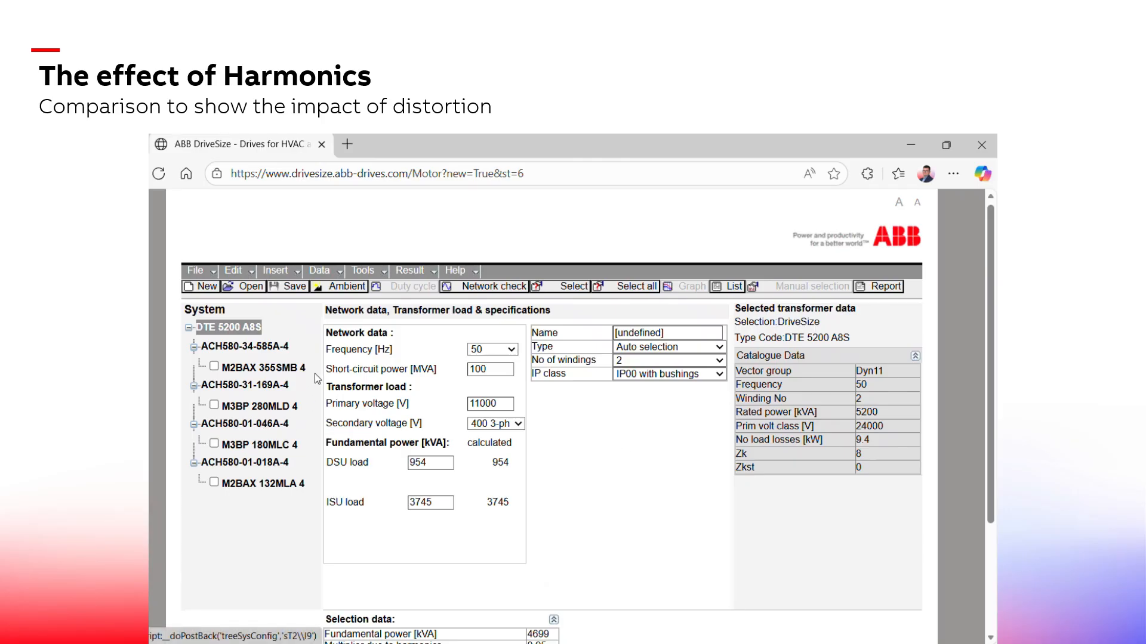
pyautogui.click(266, 425)
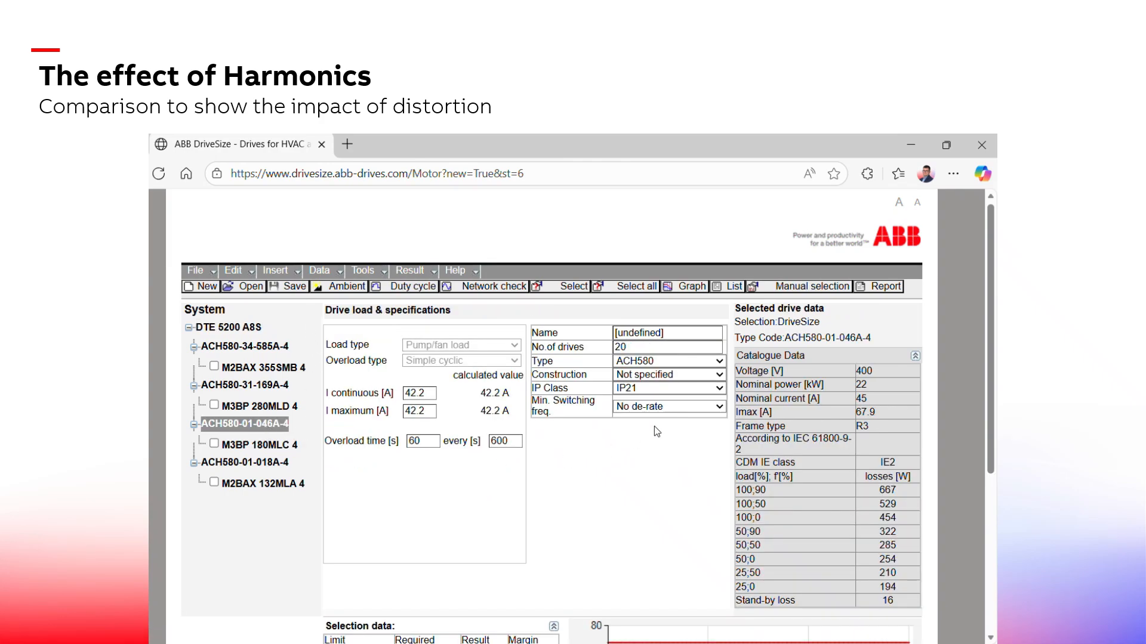
pyautogui.click(714, 363)
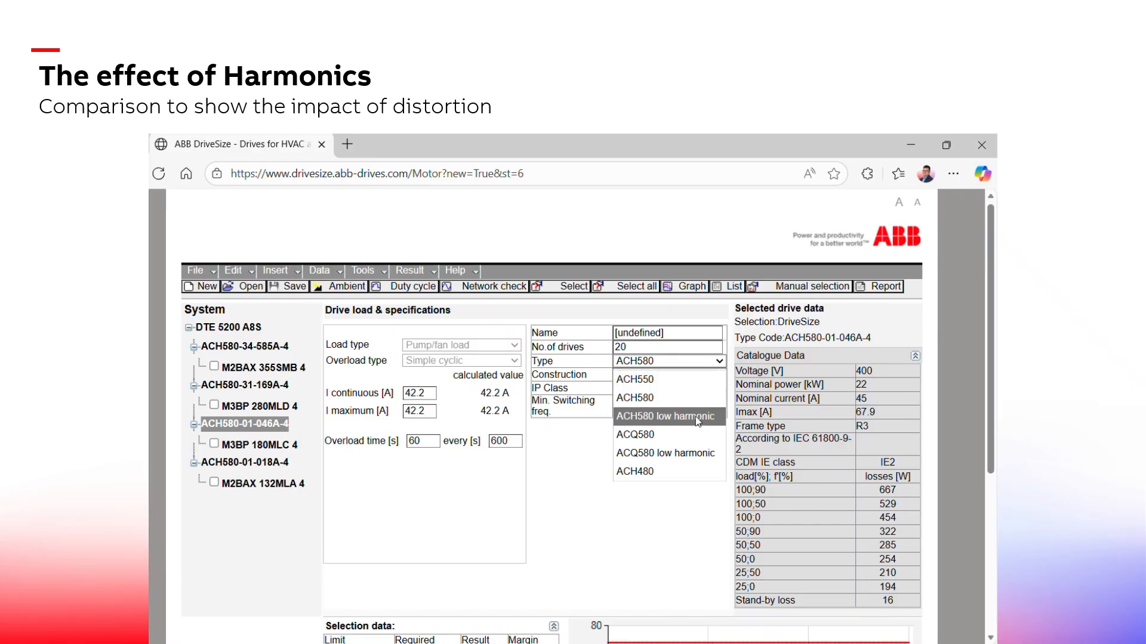
pyautogui.click(698, 416)
pyautogui.click(634, 259)
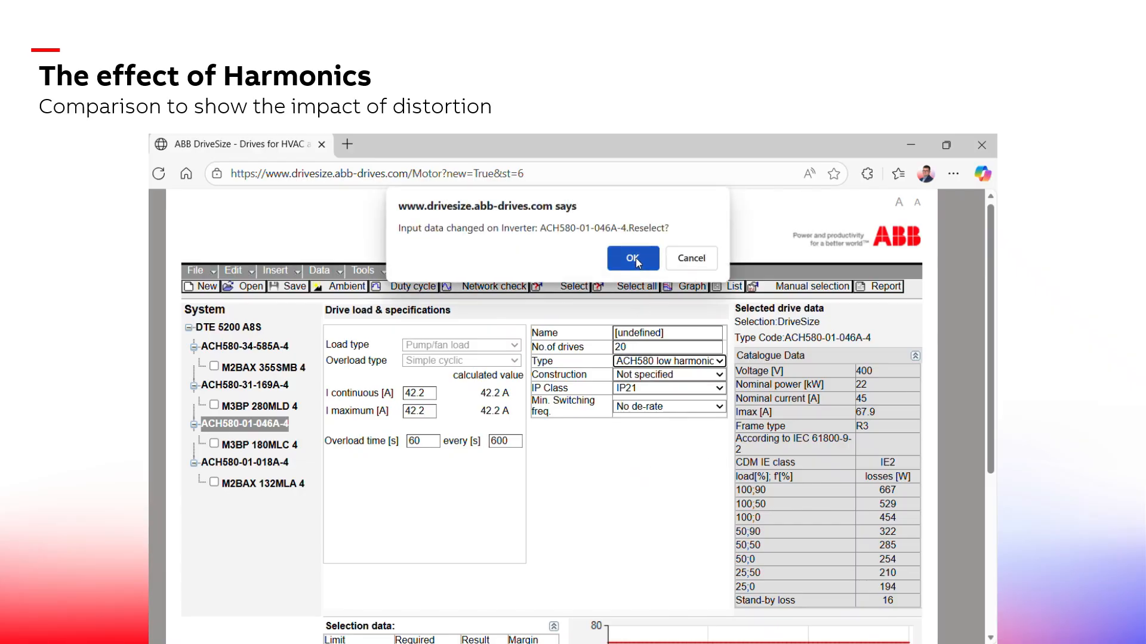
pyautogui.click(606, 289)
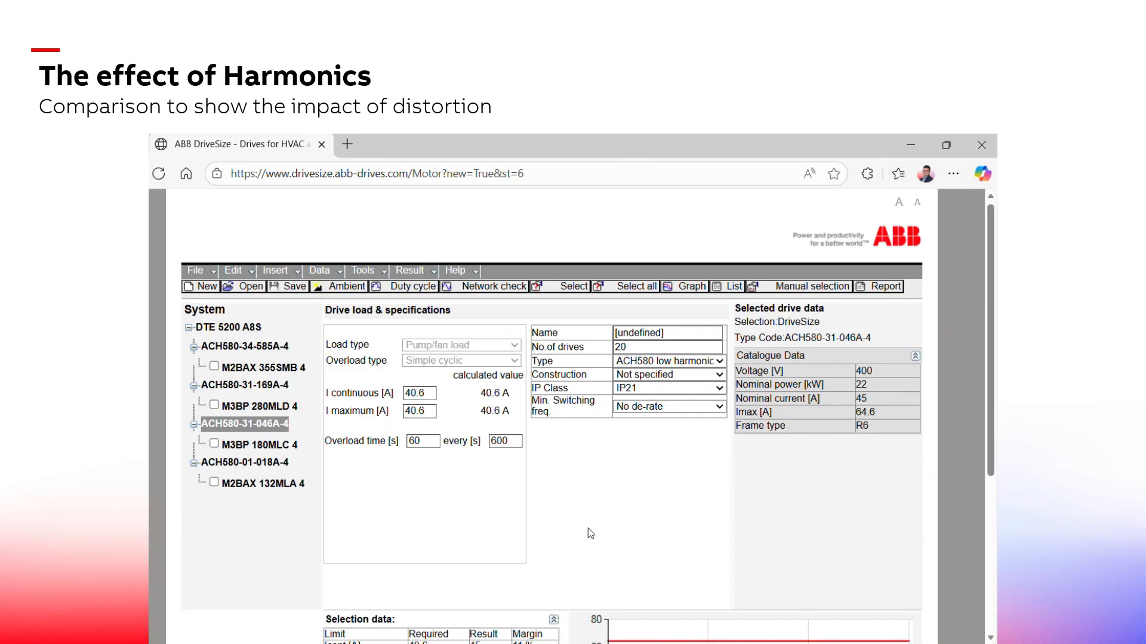
# Select the transformer node and review its selection data
pyautogui.click(248, 332)
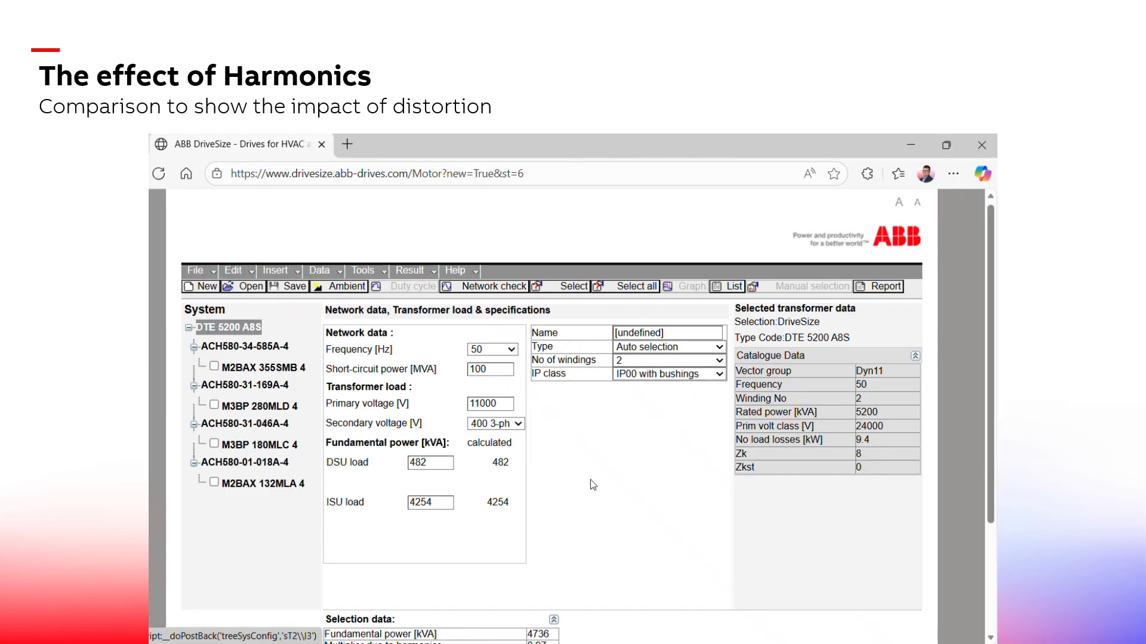
pyautogui.scroll(-3, 612, 468)
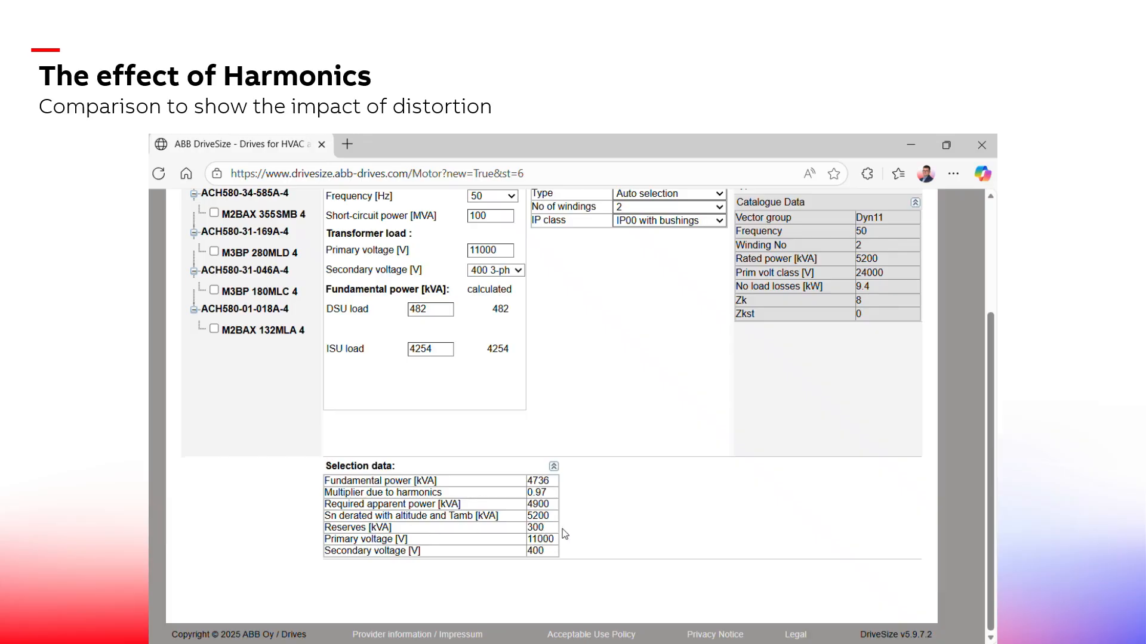
pyautogui.scroll(2, 603, 516)
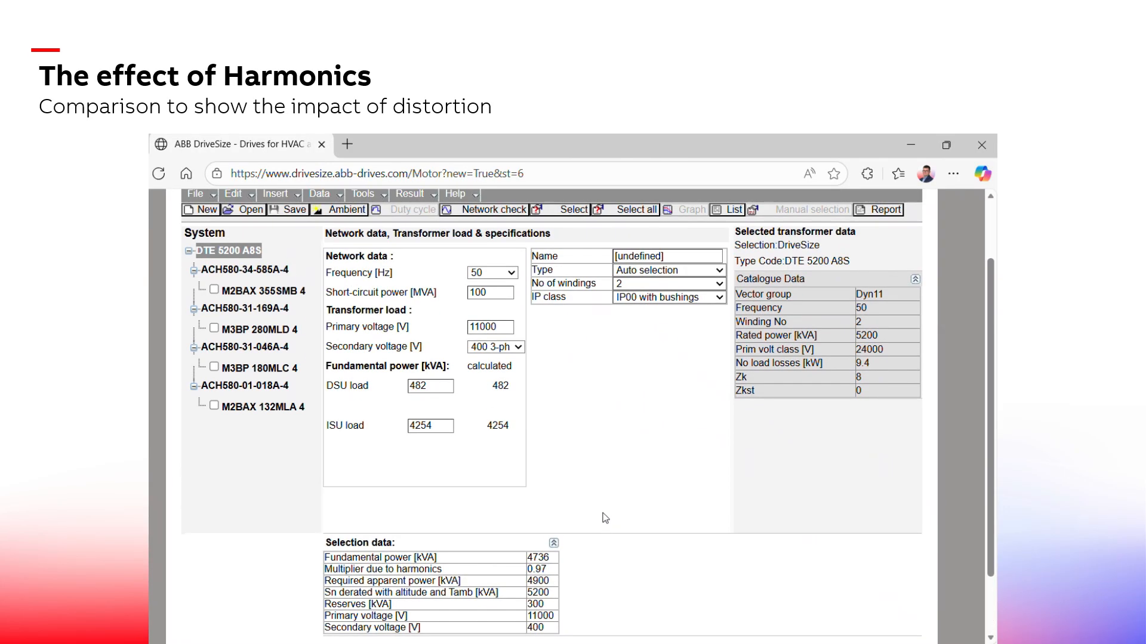
pyautogui.scroll(1, 606, 520)
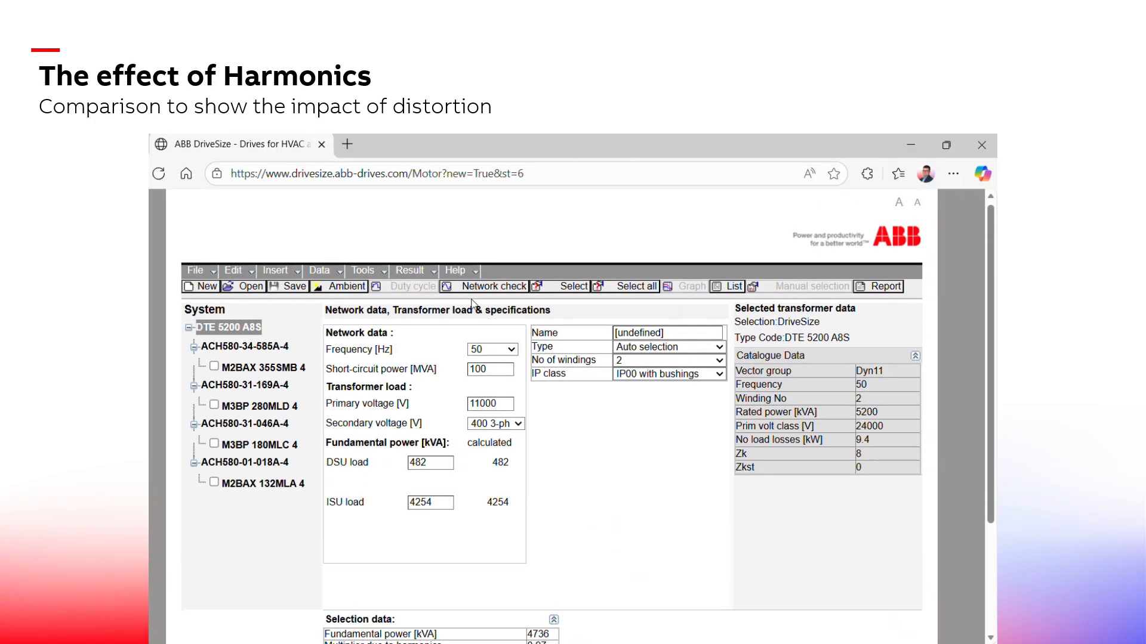
# Run a network harmonics check on the updated system, calculate the primary-side current harmonics, and close the check
pyautogui.click(447, 288)
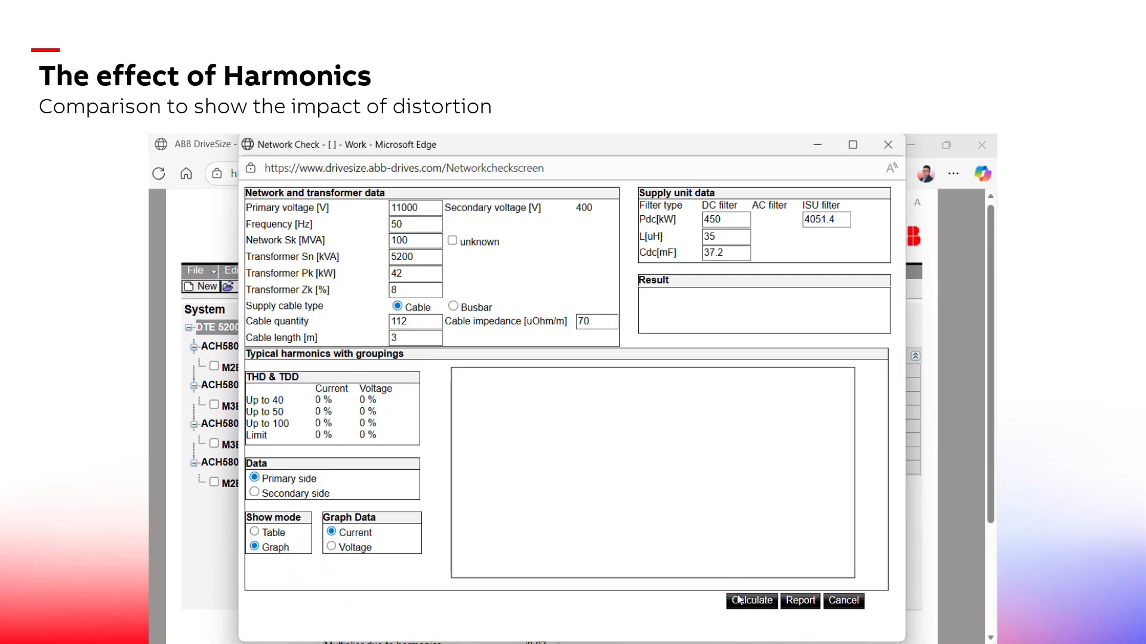
pyautogui.click(752, 601)
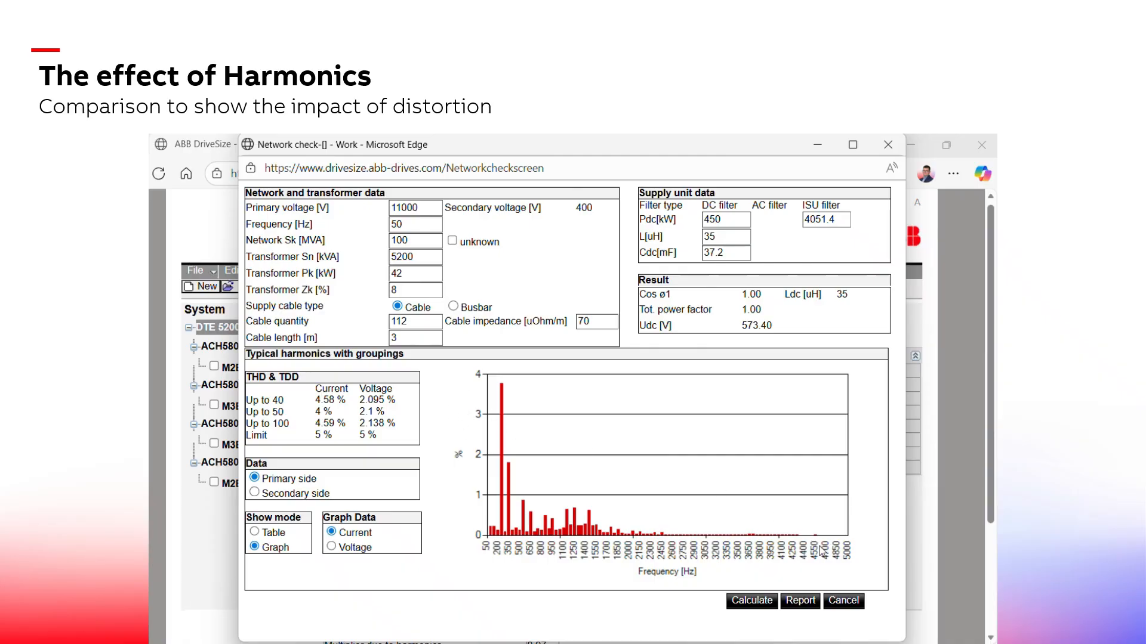
pyautogui.click(847, 602)
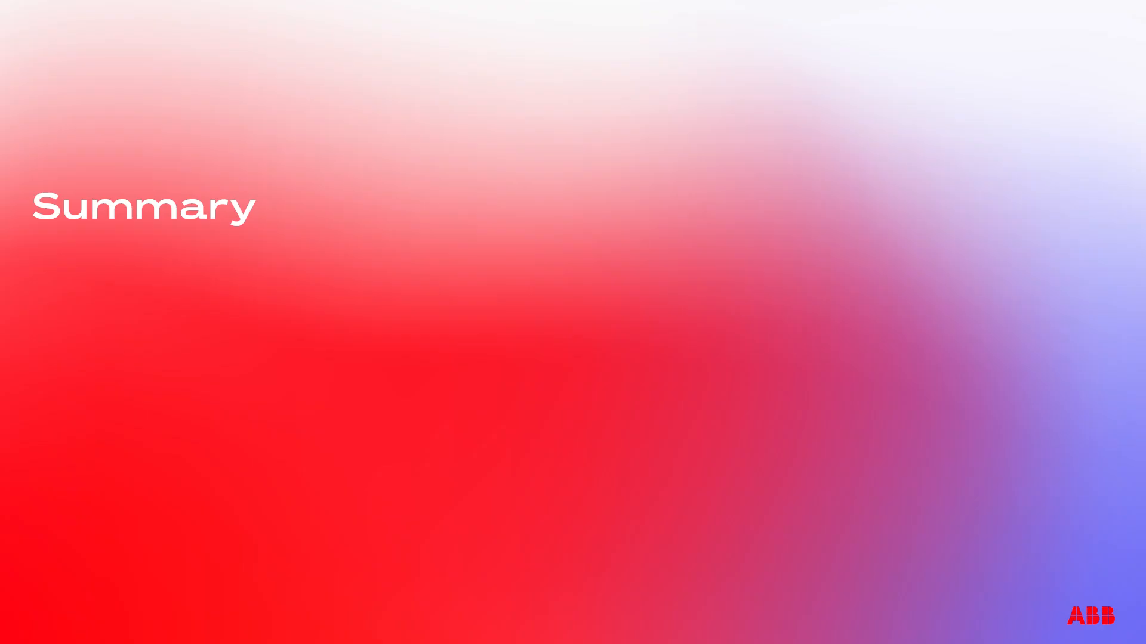